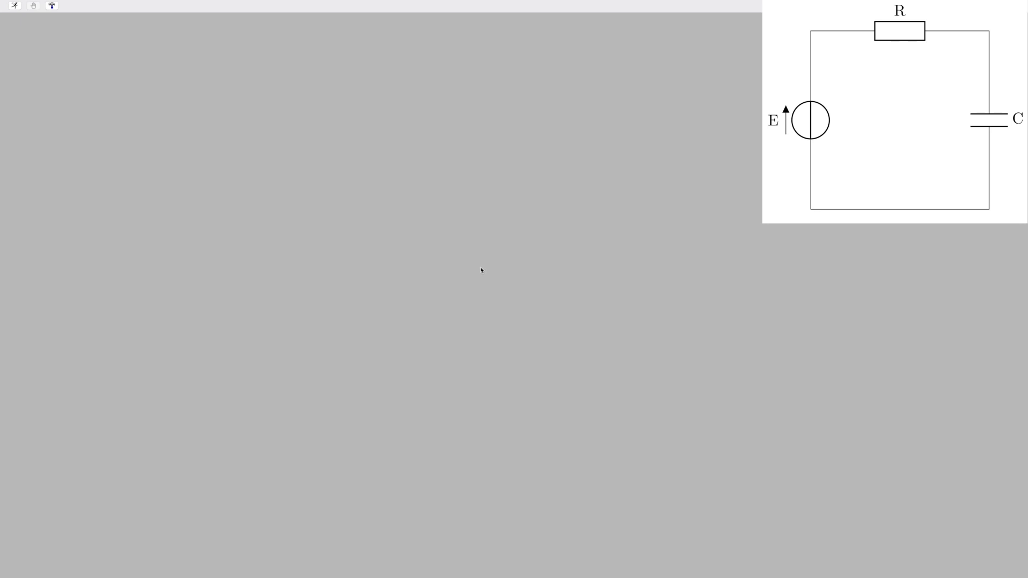
- Place one voltage source component (voltage) upright in the empty schematic as the left branch of the circuit
{"action": "right_click", "coordinate": [479, 257]}
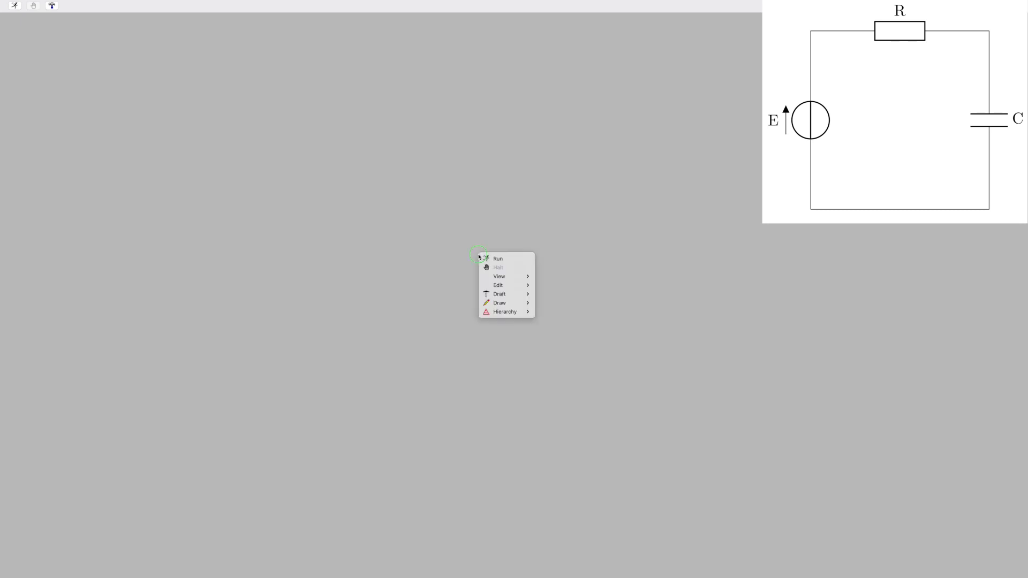
{"action": "mouse_move", "coordinate": [500, 293]}
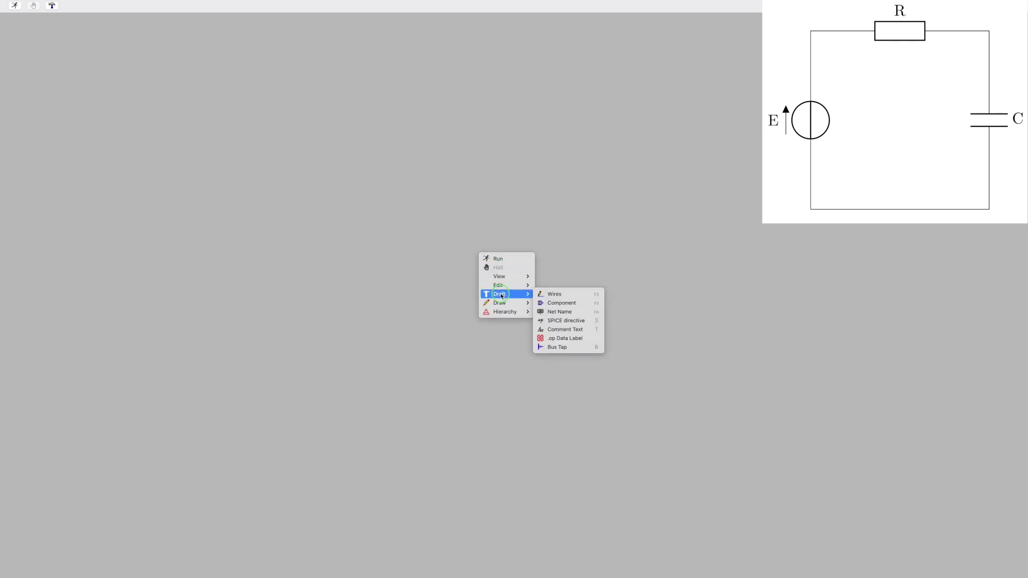
{"action": "left_click", "coordinate": [571, 304]}
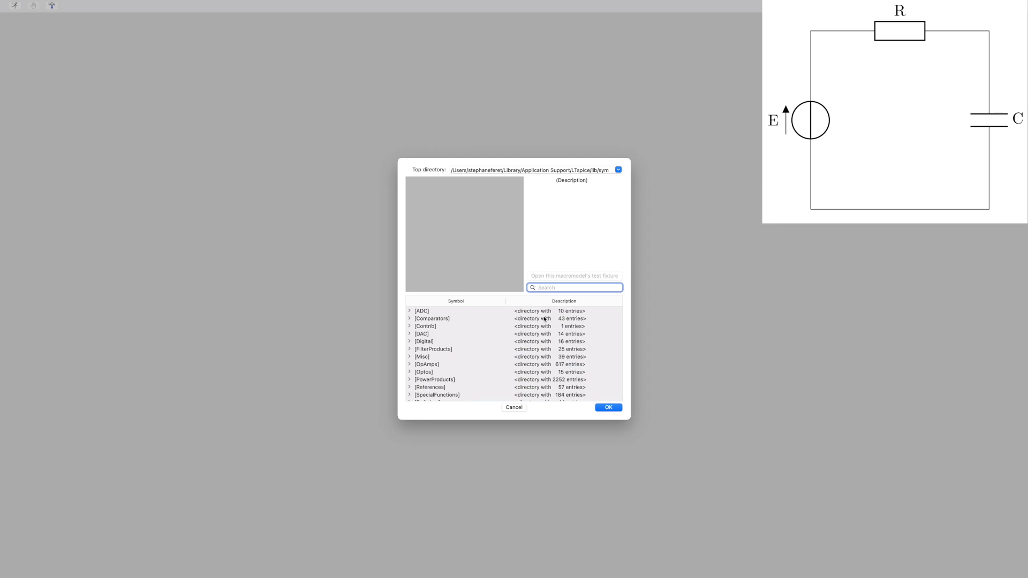
{"action": "type", "text": "volt"}
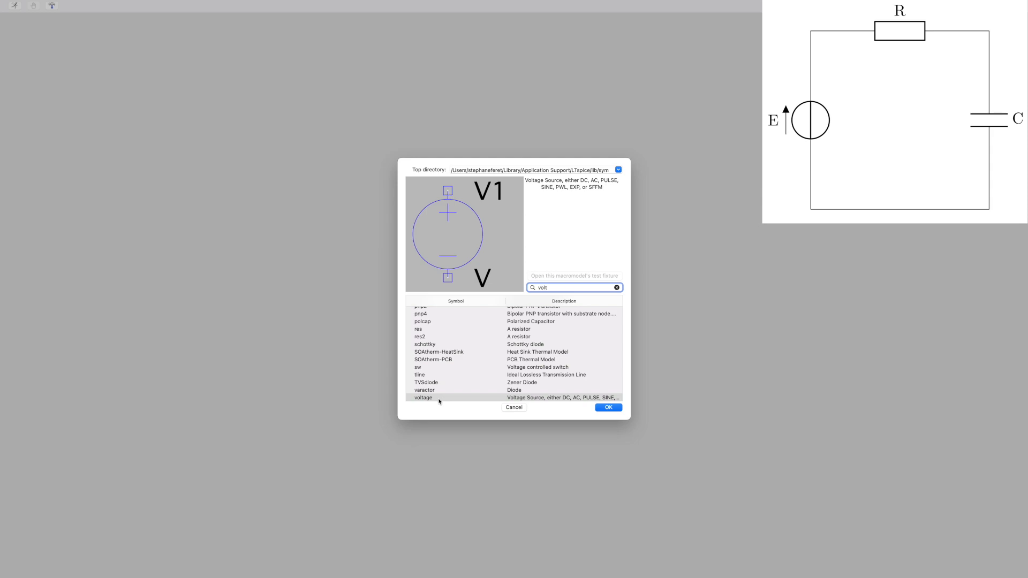
{"action": "left_click", "coordinate": [619, 409]}
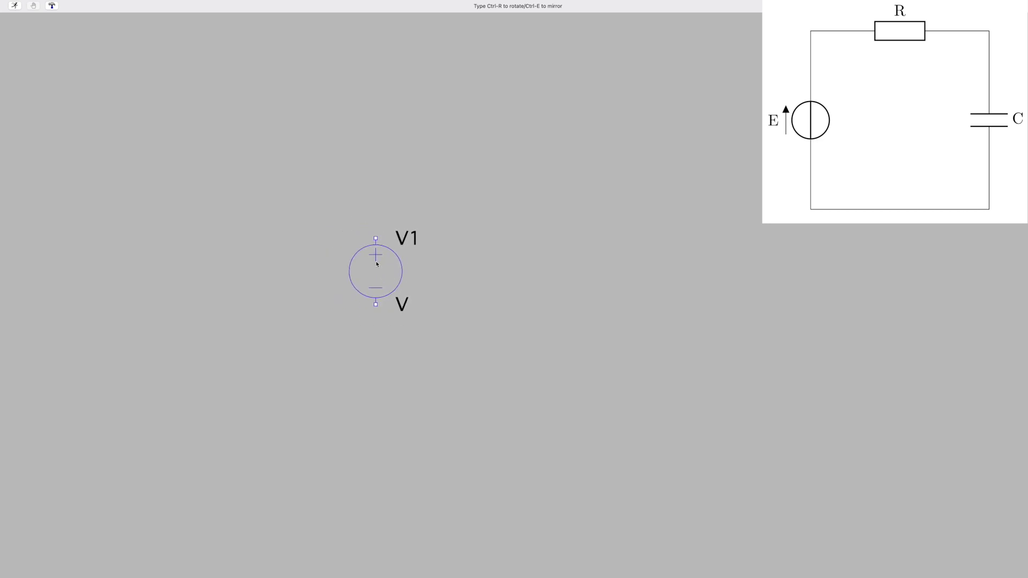
{"action": "left_click", "coordinate": [395, 266]}
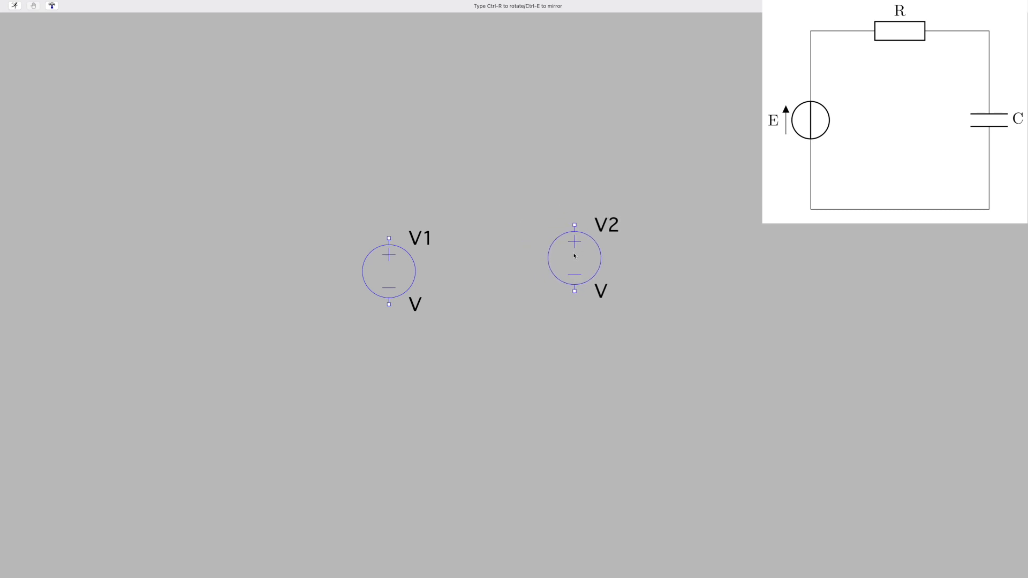
{"action": "key", "text": "Escape"}
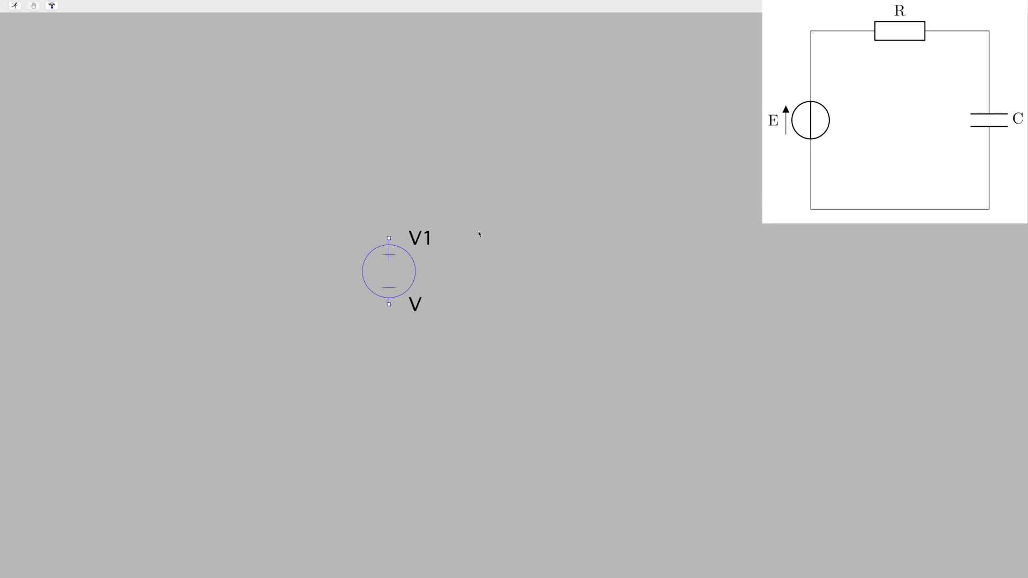
- Add one resistor (res), rotated to lie horizontally, above and to the right of the voltage source
{"action": "right_click", "coordinate": [506, 248]}
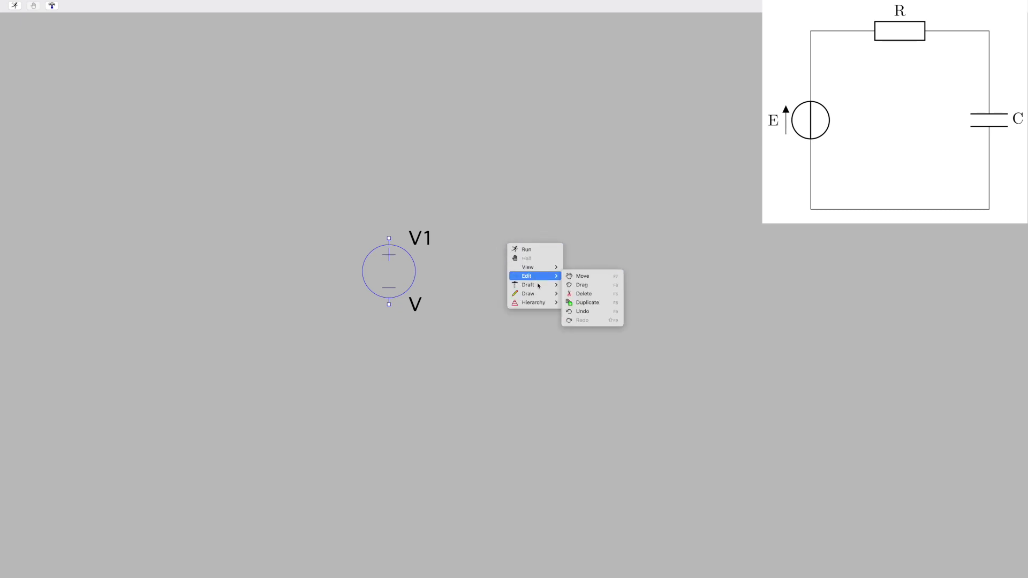
{"action": "mouse_move", "coordinate": [538, 285]}
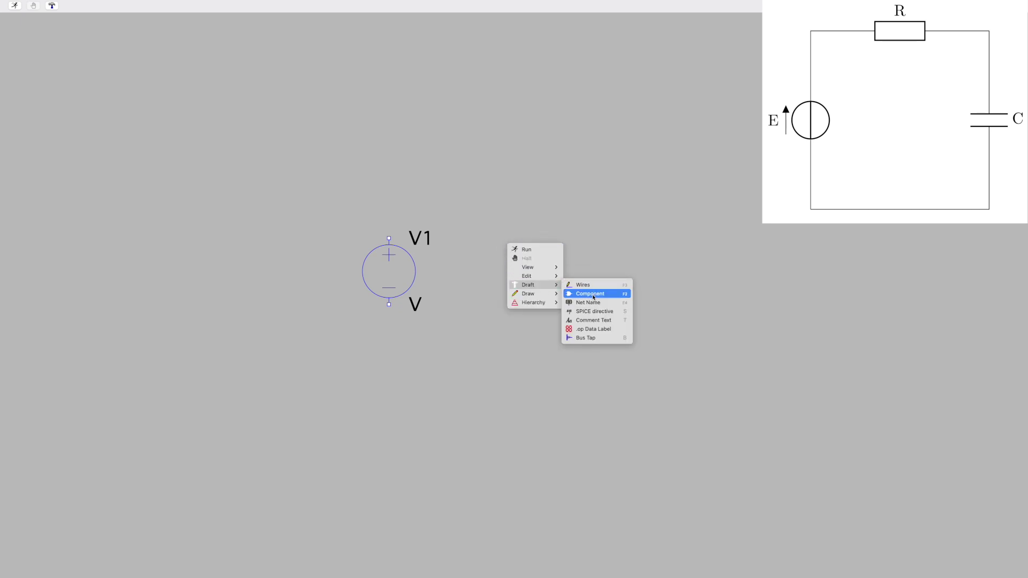
{"action": "left_click", "coordinate": [593, 294]}
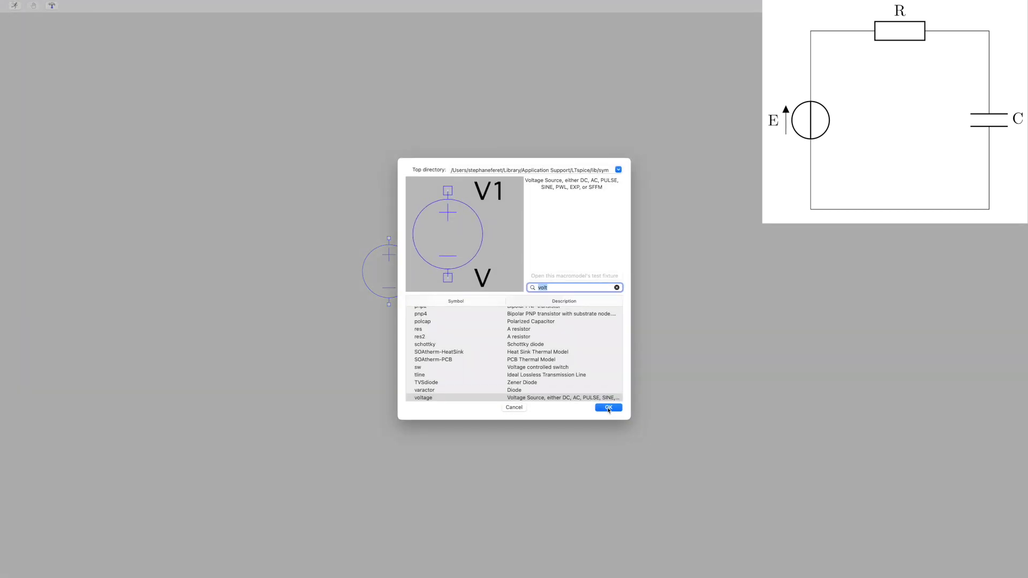
{"action": "type", "text": "resist"}
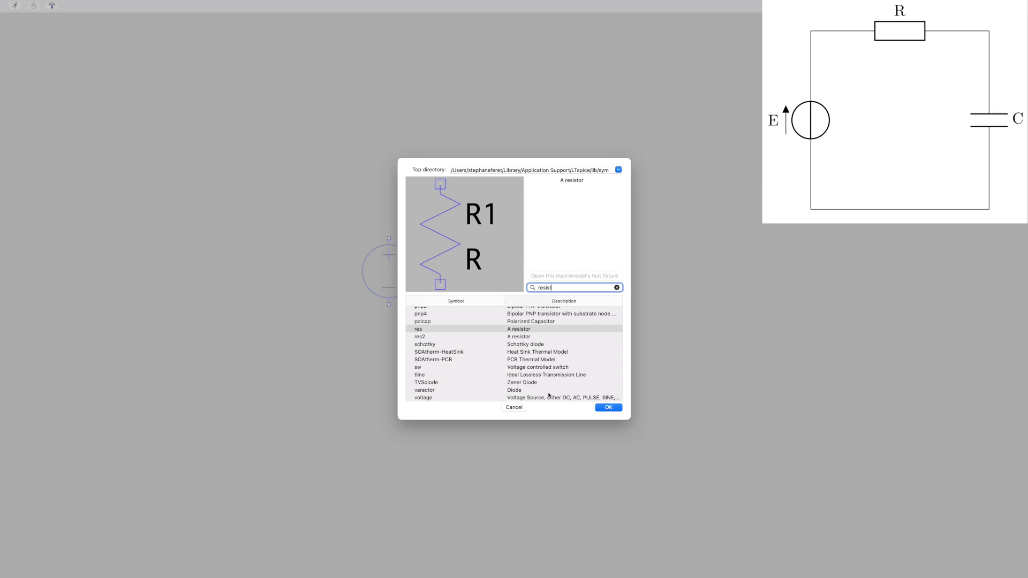
{"action": "left_click", "coordinate": [608, 408]}
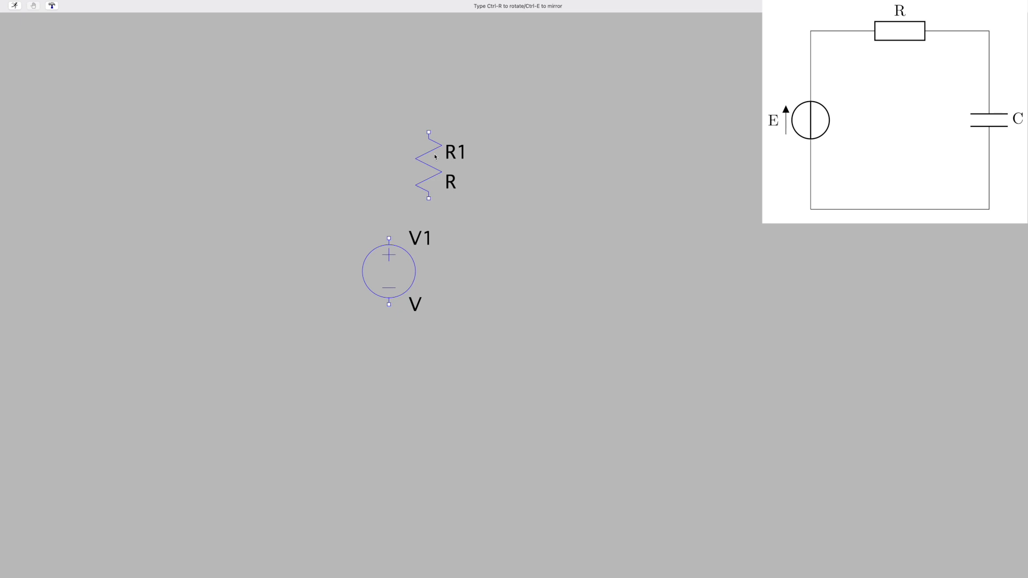
{"action": "key", "text": "ctrl+r"}
{"action": "key", "text": "ctrl+r"}
{"action": "key", "text": "ctrl+r"}
{"action": "key", "text": "ctrl+r"}
{"action": "key", "text": "ctrl+r"}
{"action": "key", "text": "ctrl+r"}
{"action": "key", "text": "ctrl+r"}
{"action": "key", "text": "ctrl+r"}
{"action": "key", "text": "ctrl+r"}
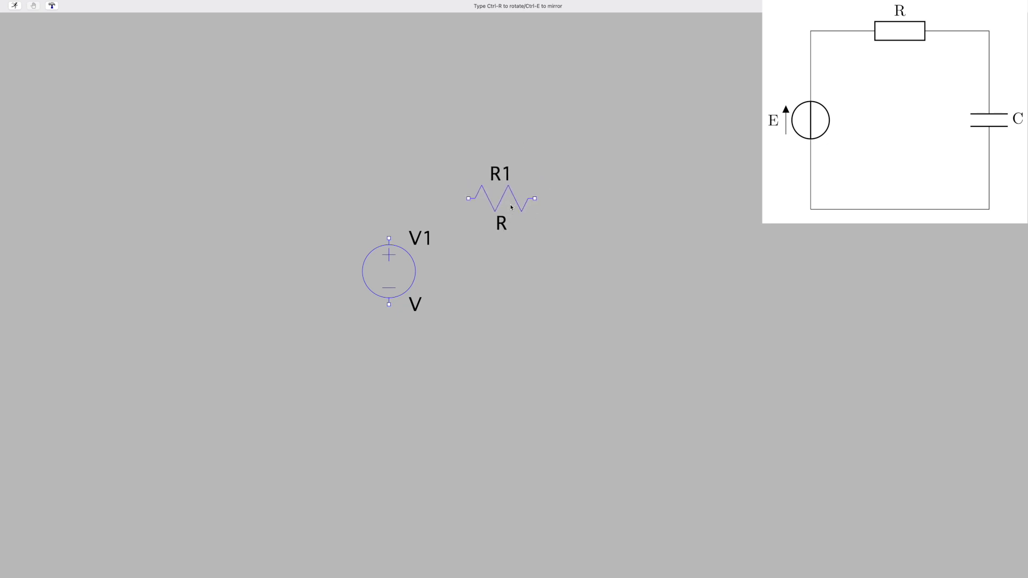
{"action": "left_click", "coordinate": [511, 220]}
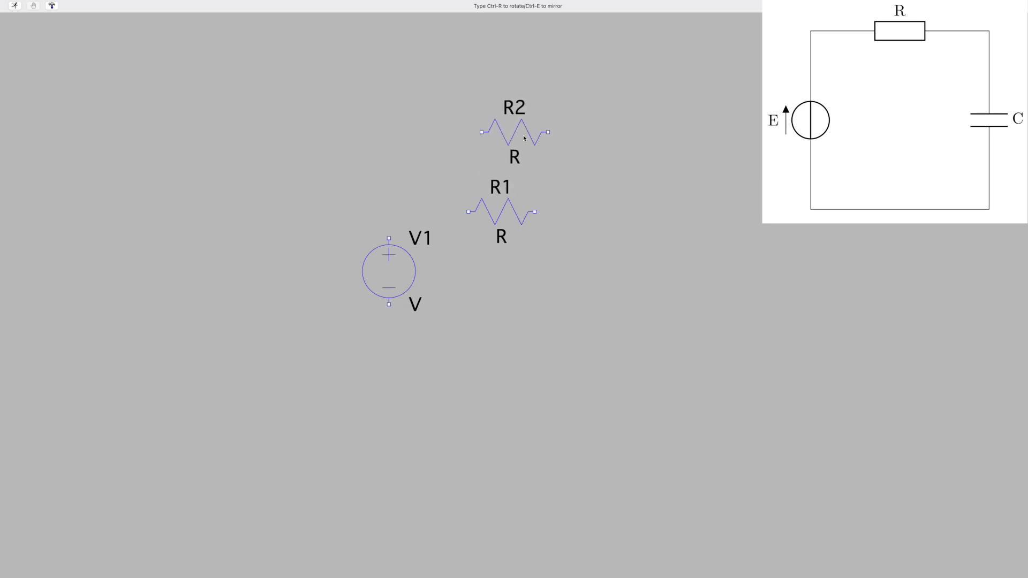
{"action": "right_click", "coordinate": [524, 138]}
- Add one vertical capacitor (cap) to the right of the resistor, level with the voltage source
{"action": "right_click", "coordinate": [529, 138]}
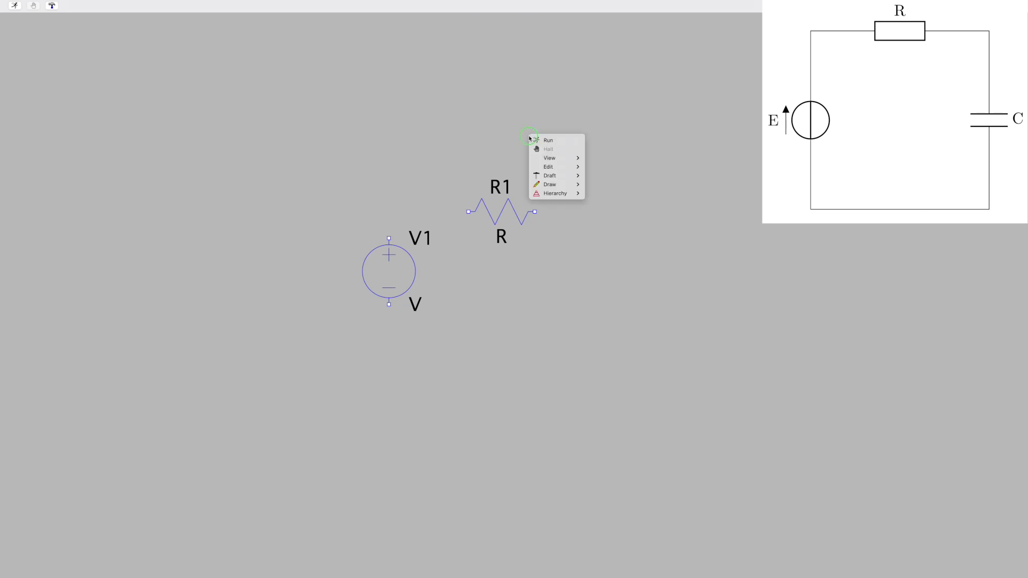
{"action": "mouse_move", "coordinate": [559, 175]}
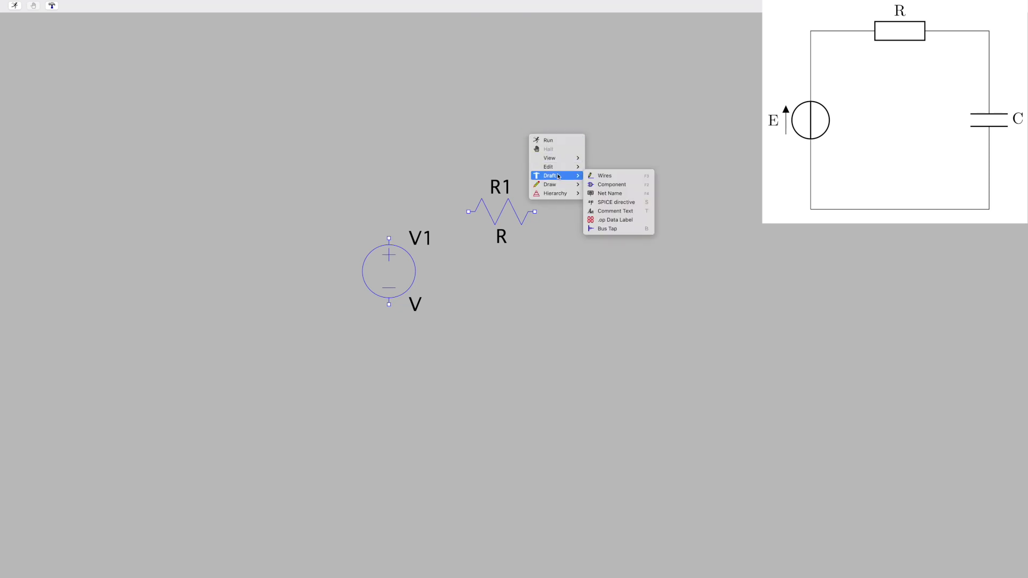
{"action": "left_click", "coordinate": [612, 184]}
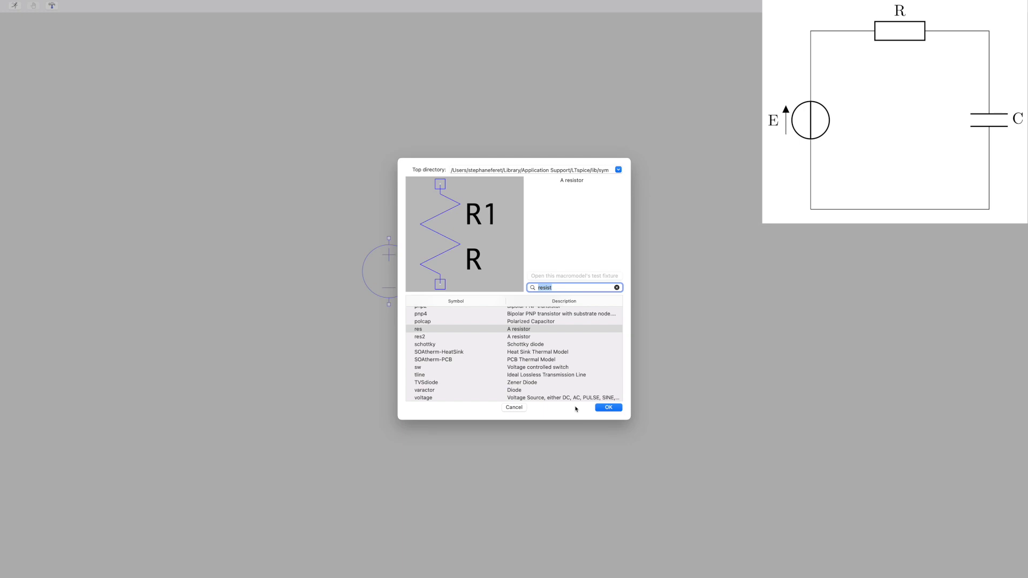
{"action": "type", "text": "cap"}
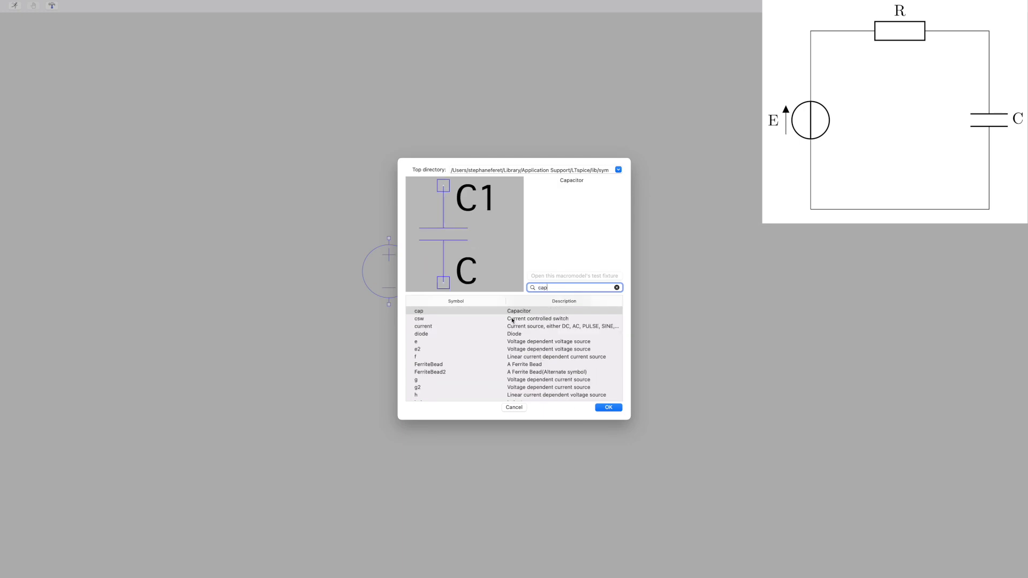
{"action": "left_click", "coordinate": [512, 311]}
{"action": "left_click", "coordinate": [605, 407]}
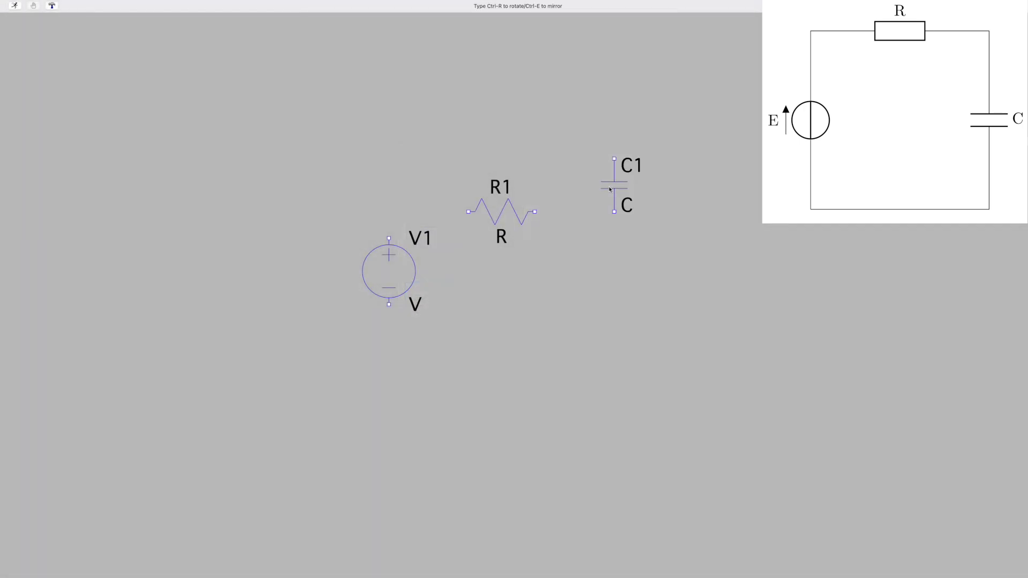
{"action": "left_click", "coordinate": [586, 266]}
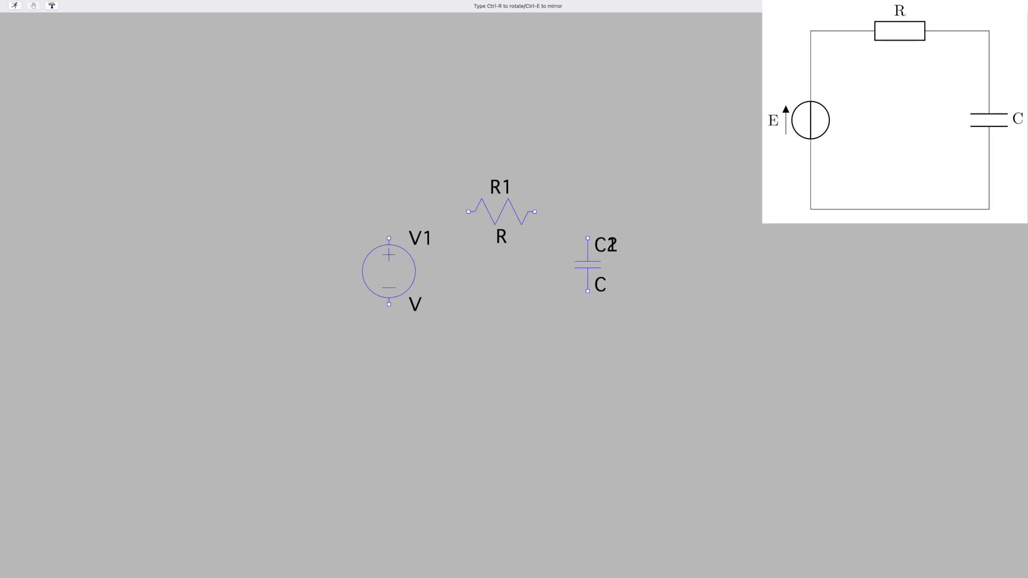
{"action": "key", "text": "Escape"}
- Wire the positive terminal of the voltage source up and across to the left end of the resistor
{"action": "right_click", "coordinate": [607, 204]}
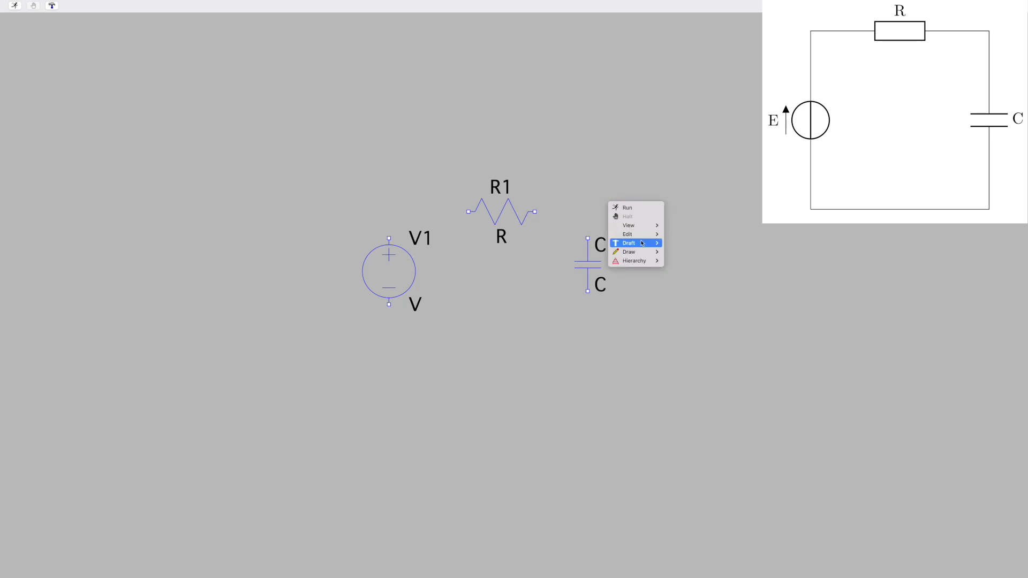
{"action": "mouse_move", "coordinate": [642, 244]}
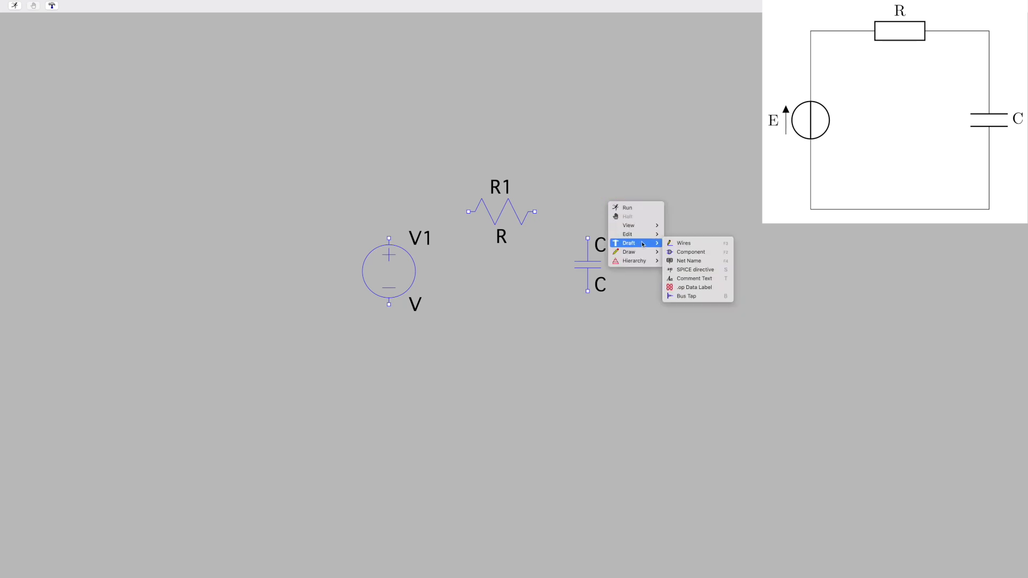
{"action": "left_click", "coordinate": [678, 244]}
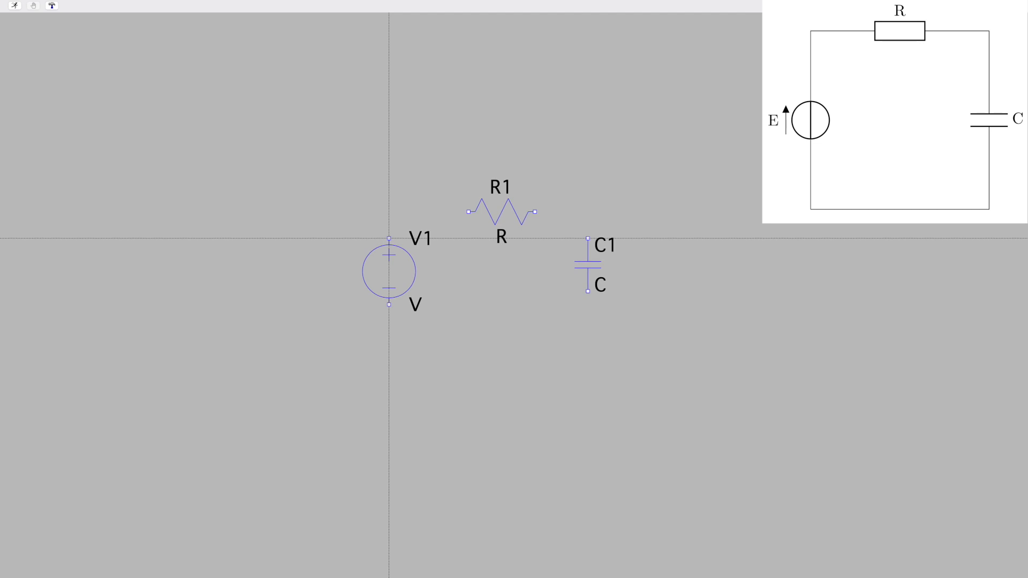
{"action": "left_click", "coordinate": [389, 238]}
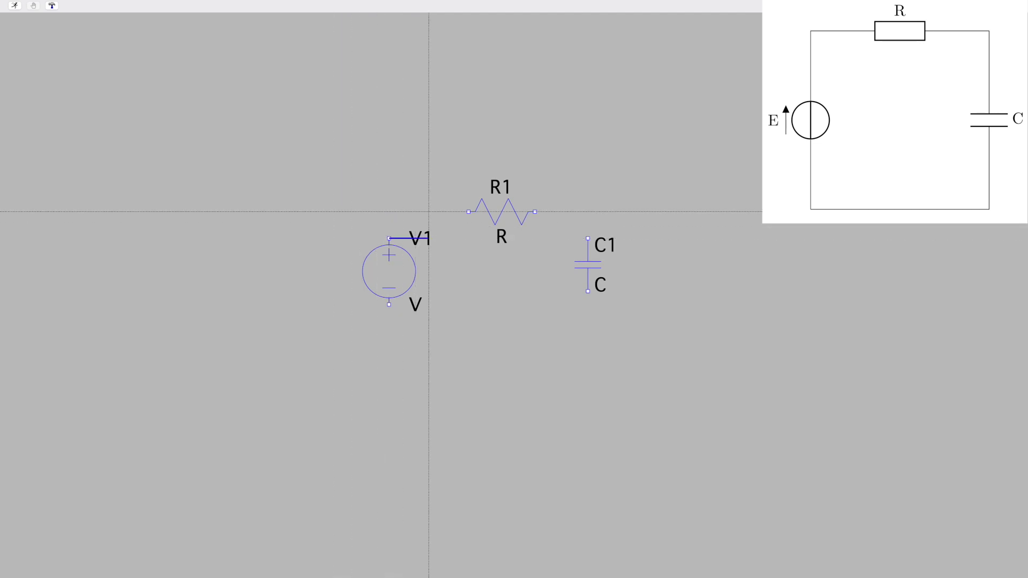
{"action": "left_click", "coordinate": [389, 212]}
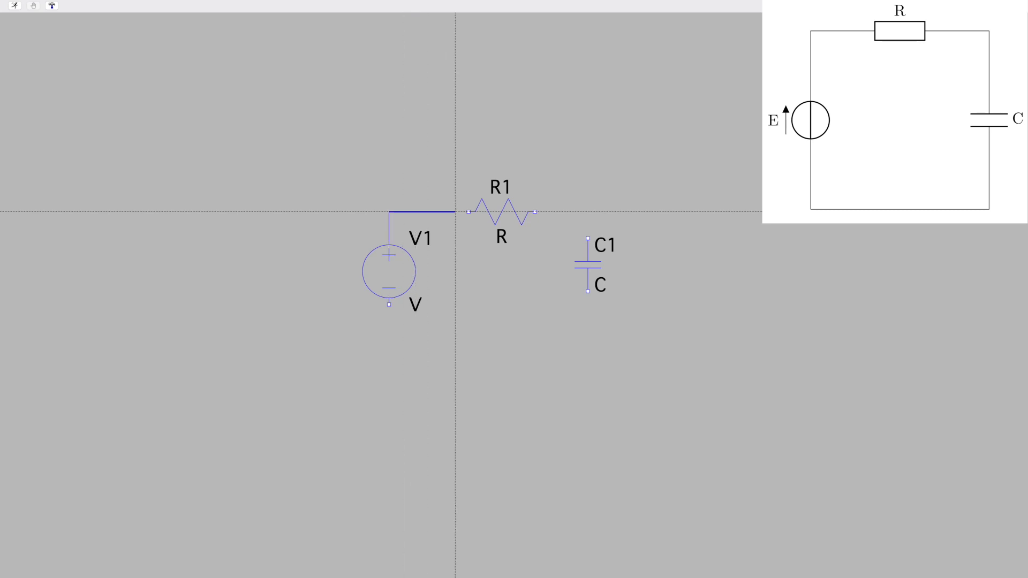
{"action": "left_click", "coordinate": [469, 212]}
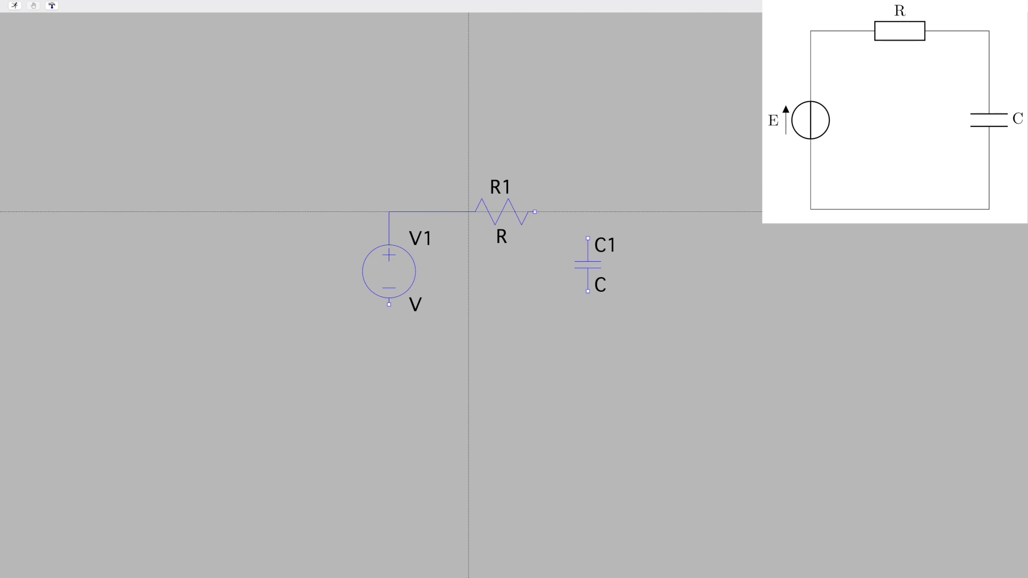
- Wire the right end of the resistor across and down to the upper terminal of the capacitor
{"action": "left_click", "coordinate": [535, 212]}
{"action": "left_click", "coordinate": [588, 212]}
{"action": "left_click", "coordinate": [587, 238]}
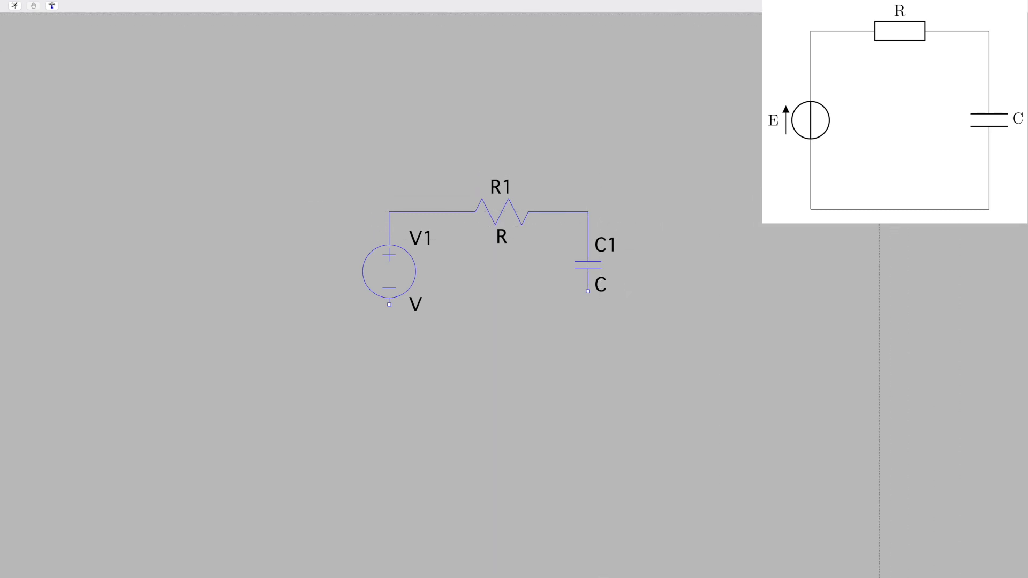
- Close the loop with a wire from the capacitor's lower terminal to the negative terminal of the voltage source
{"action": "left_click", "coordinate": [588, 291]}
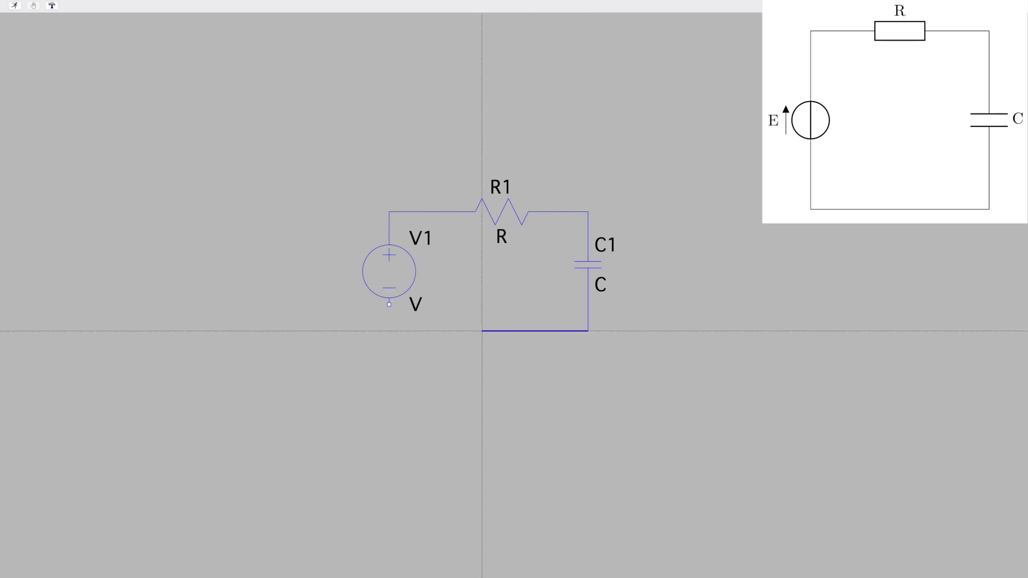
{"action": "left_click", "coordinate": [388, 331]}
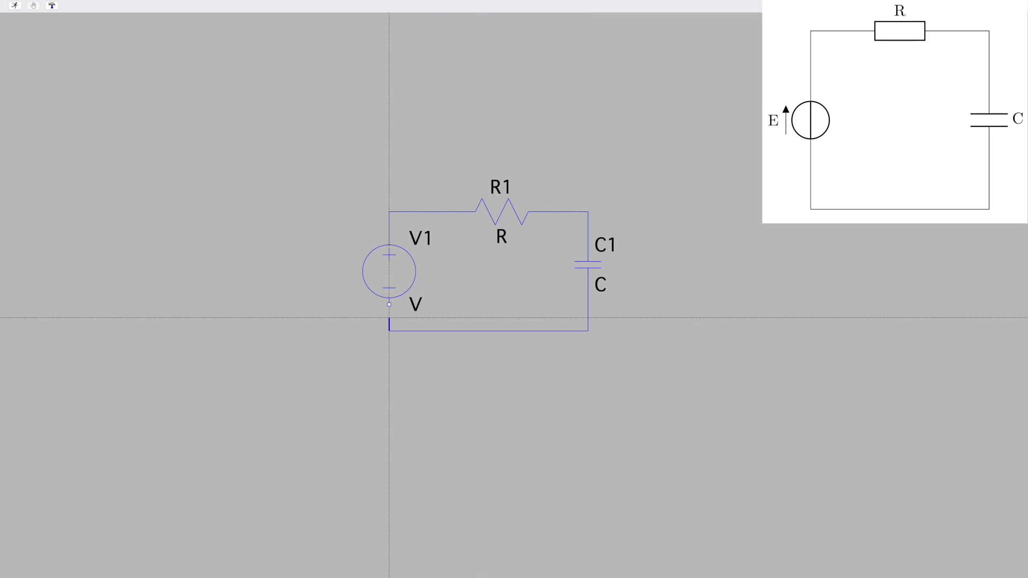
{"action": "left_click", "coordinate": [388, 304]}
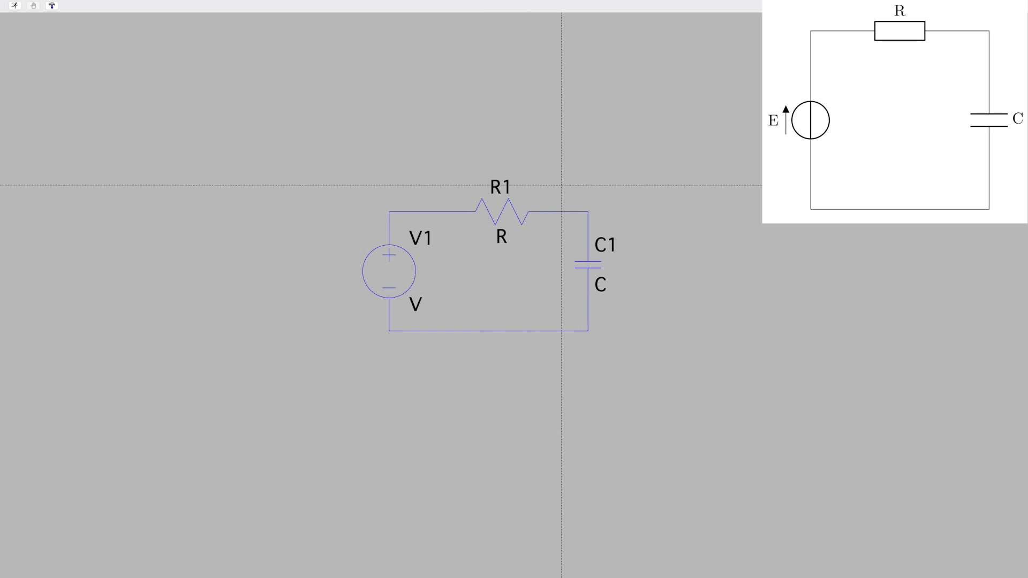
{"action": "key", "text": "Escape"}
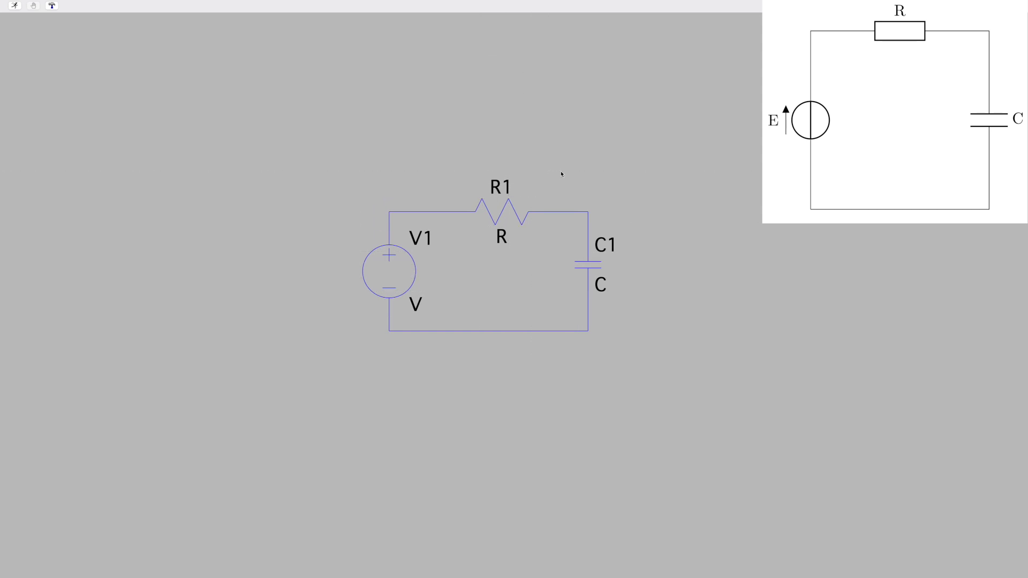
- Place a ground symbol (GND, global node 0) at the middle of the circuit's lower wire
{"action": "right_click", "coordinate": [539, 294]}
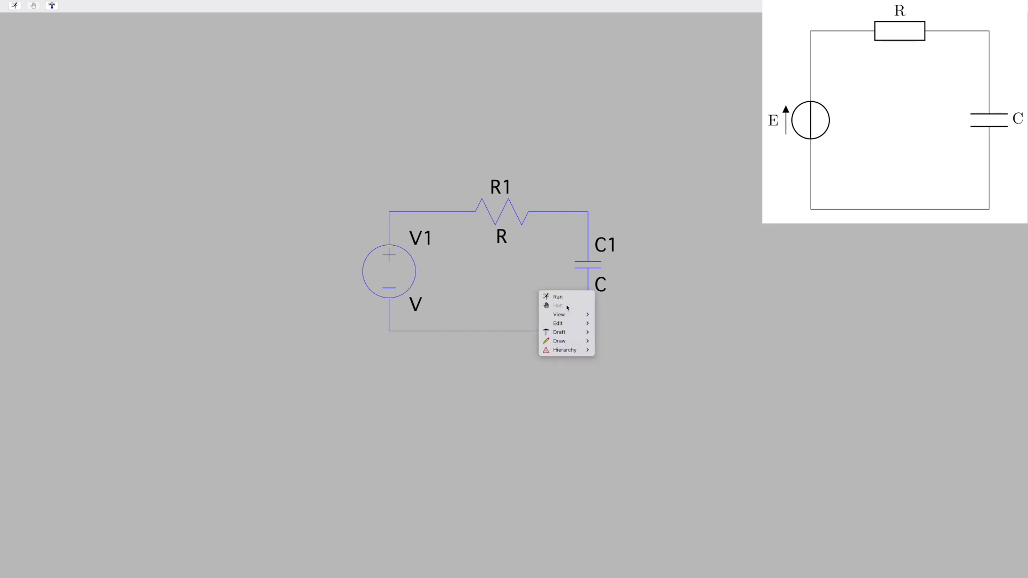
{"action": "mouse_move", "coordinate": [585, 333]}
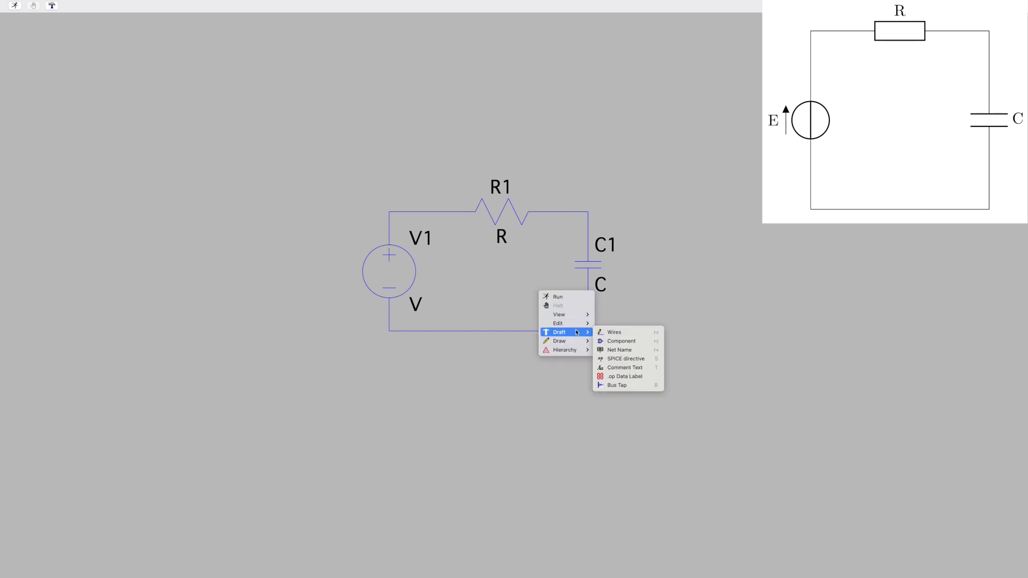
{"action": "left_click", "coordinate": [628, 350]}
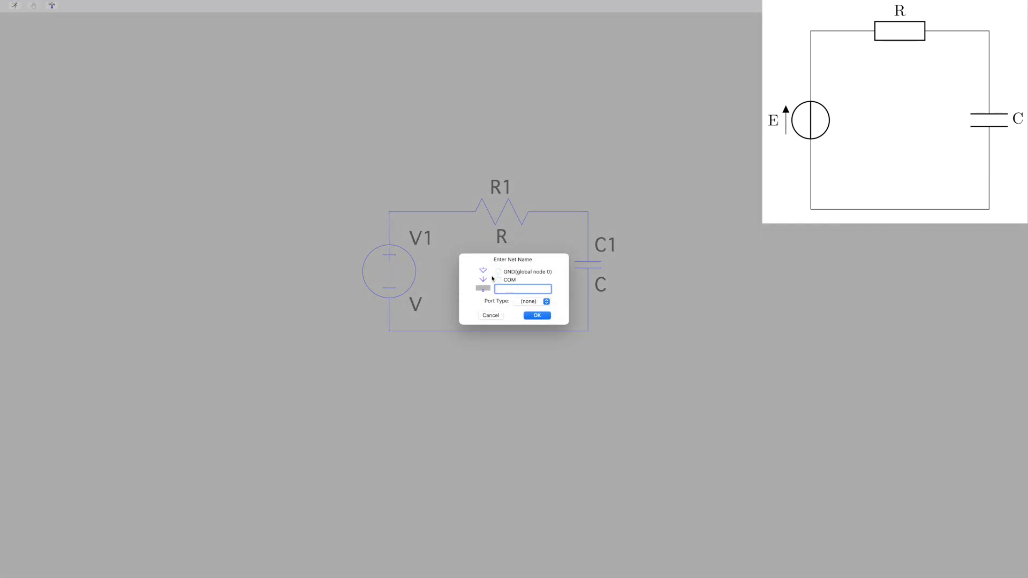
{"action": "left_click", "coordinate": [498, 271]}
{"action": "left_click", "coordinate": [535, 315]}
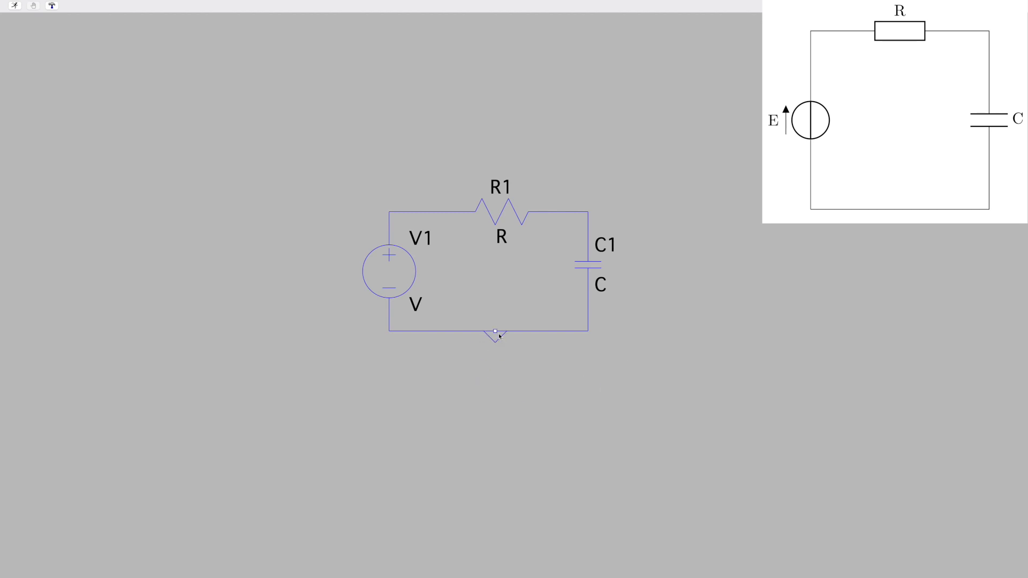
{"action": "left_click", "coordinate": [495, 331]}
{"action": "key", "text": "Escape"}
- Set the voltage source's DC value to 5 V and the resistor's resistance to 1000 Ω
{"action": "right_click", "coordinate": [397, 272]}
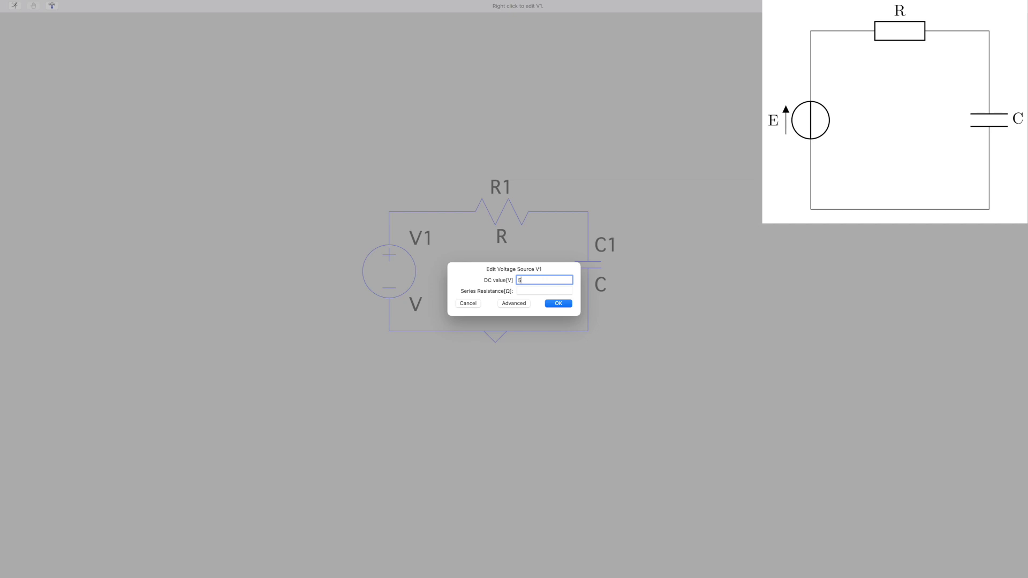
{"action": "left_click", "coordinate": [557, 303]}
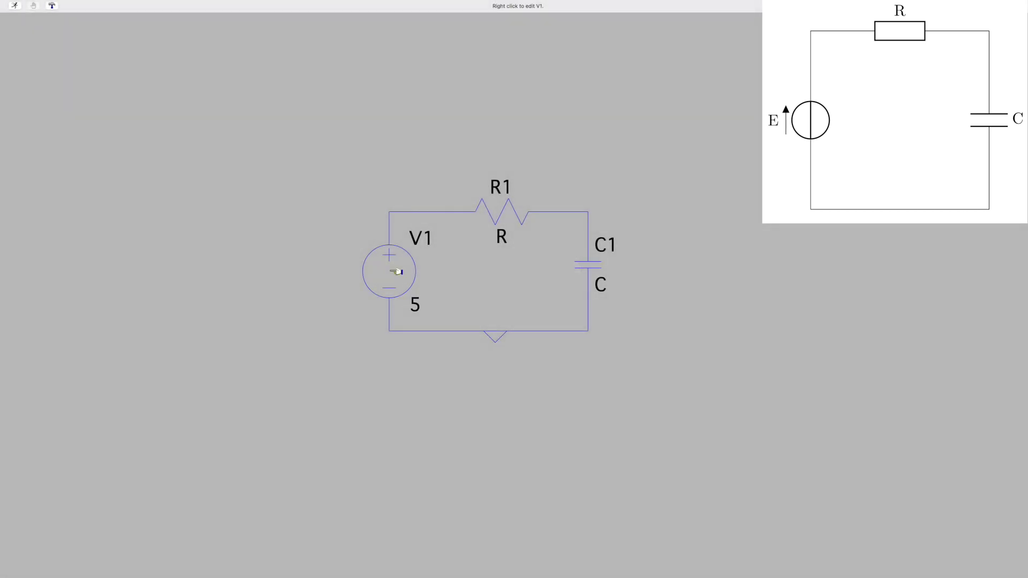
{"action": "right_click", "coordinate": [511, 214]}
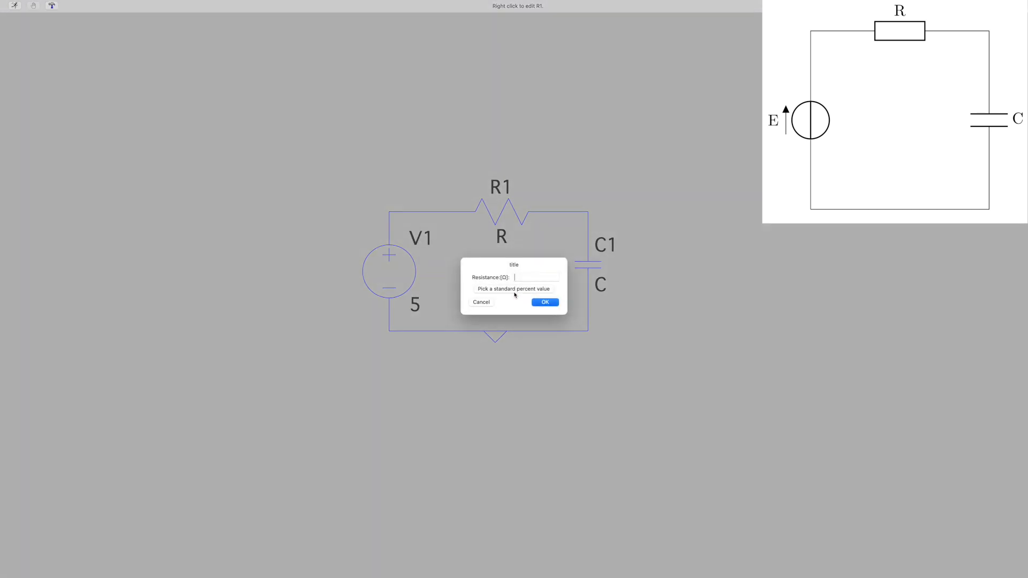
{"action": "type", "text": "1000"}
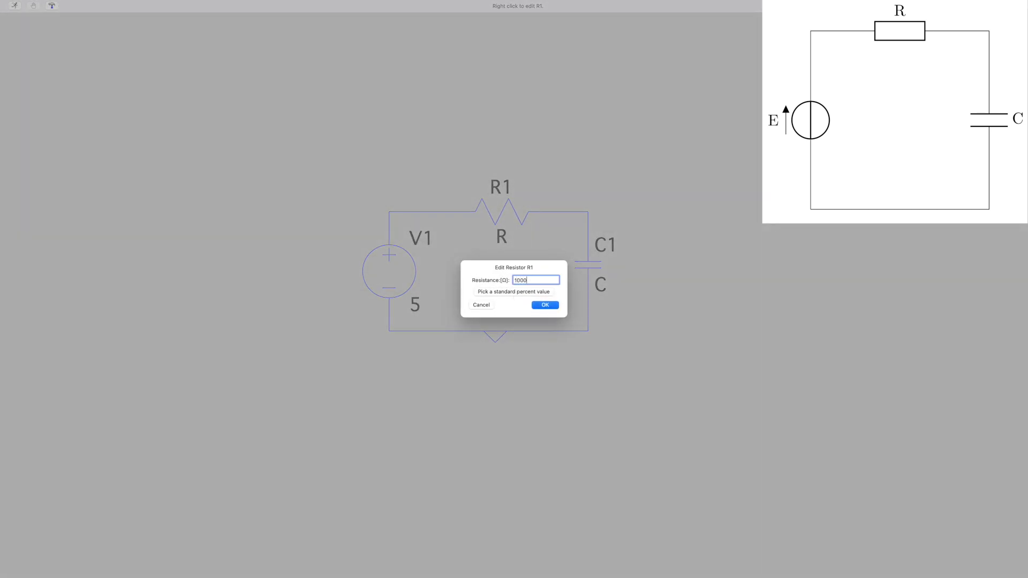
{"action": "left_click", "coordinate": [537, 306]}
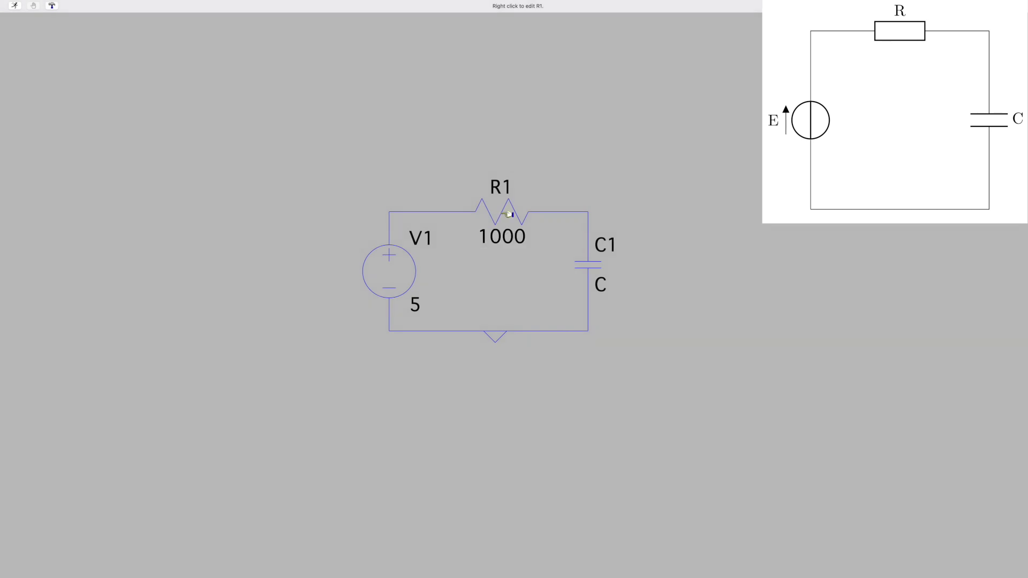
- Set the capacitor's capacitance to 1e-6 F
{"action": "right_click", "coordinate": [597, 267]}
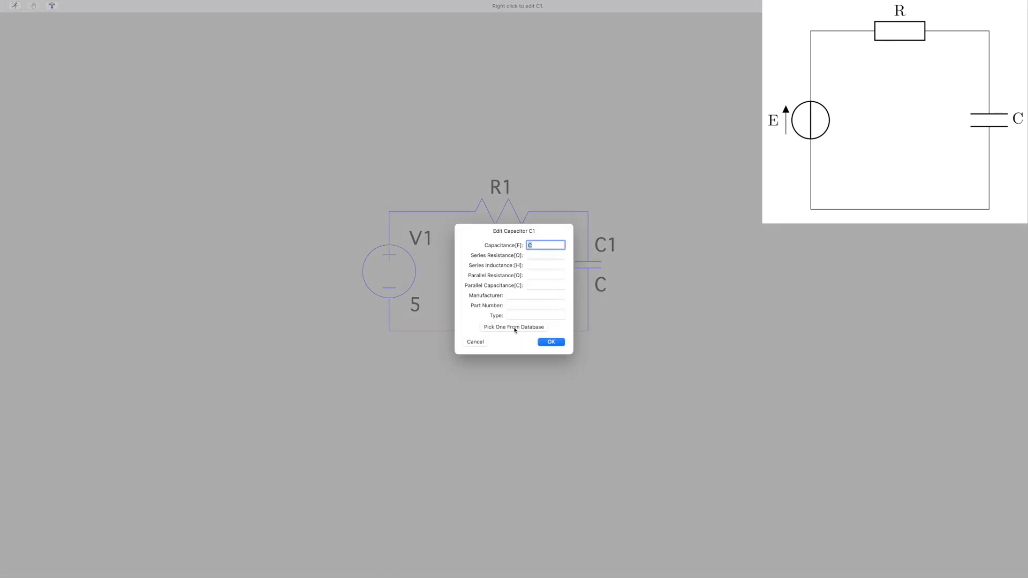
{"action": "type", "text": "&"}
{"action": "type", "text": "1"}
{"action": "type", "text": "e-6"}
{"action": "left_click", "coordinate": [549, 342]}
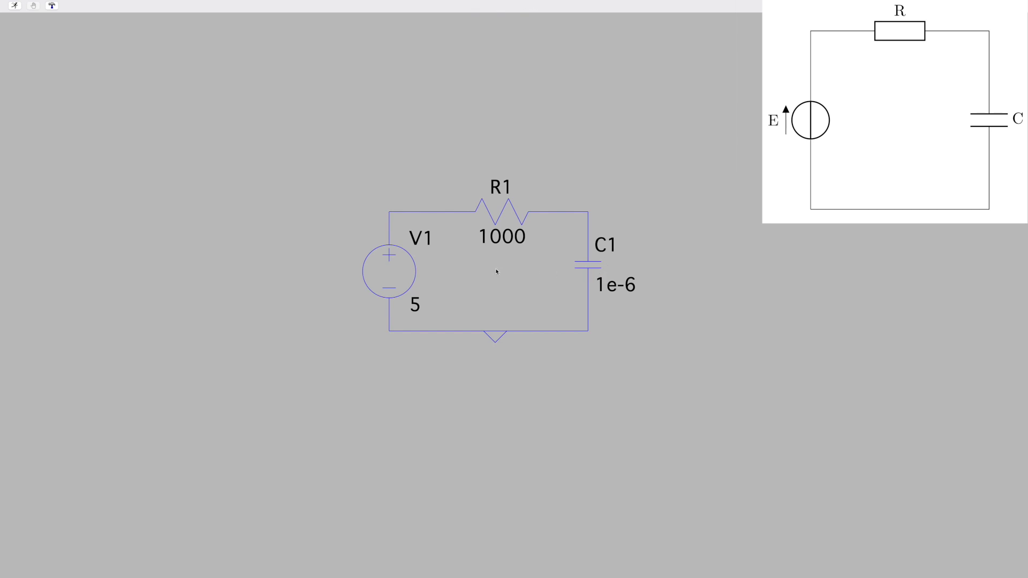
- Change the voltage source's reference designator to E
{"action": "right_click", "coordinate": [421, 239]}
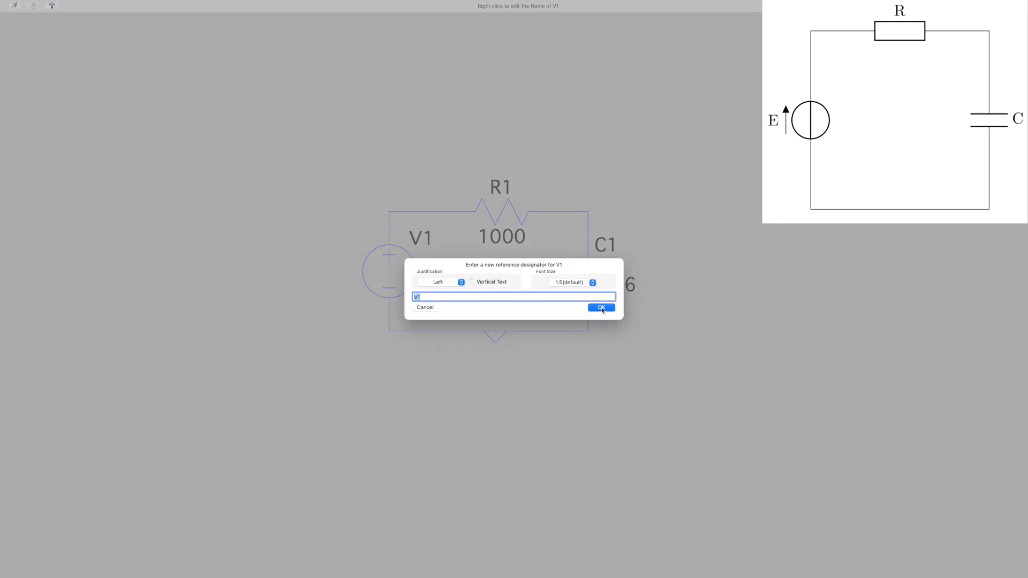
{"action": "type", "text": "E"}
{"action": "left_click", "coordinate": [601, 308]}
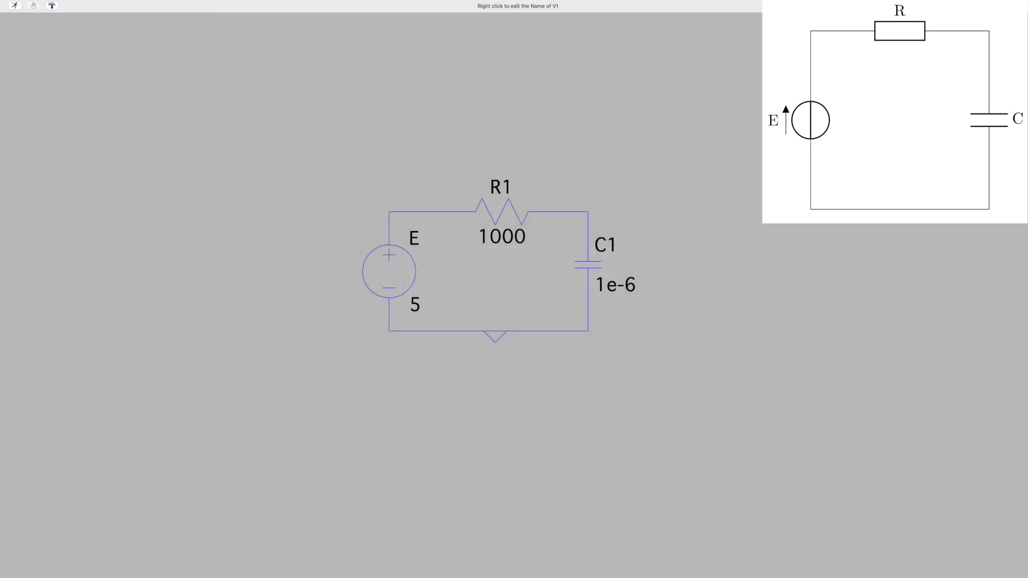
- Change the resistor's reference designator to R and the capacitor's to C
{"action": "right_click", "coordinate": [500, 186]}
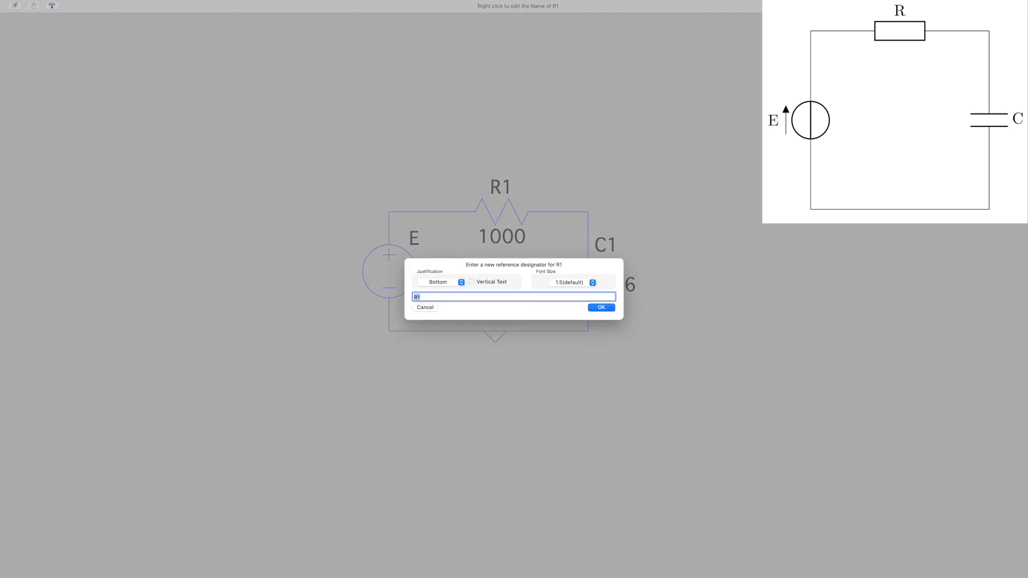
{"action": "left_click", "coordinate": [602, 308]}
{"action": "type", "text": "C"}
{"action": "left_click", "coordinate": [602, 308]}
- Review the reference designators of the capacitor and resistor, and the resistor's resistance setting
{"action": "right_click", "coordinate": [601, 309]}
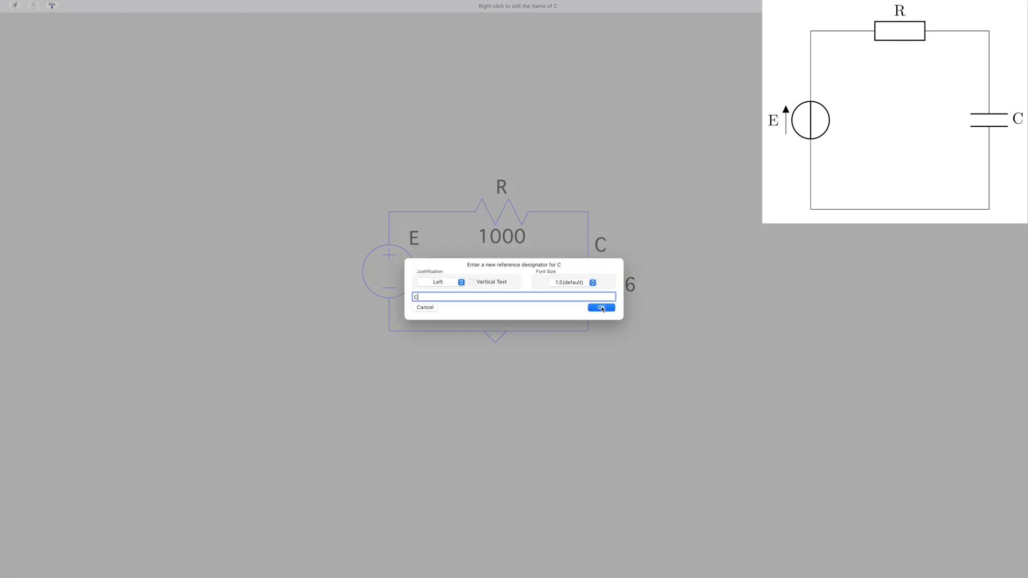
{"action": "left_click", "coordinate": [601, 308]}
{"action": "right_click", "coordinate": [498, 187]}
{"action": "left_click", "coordinate": [601, 308]}
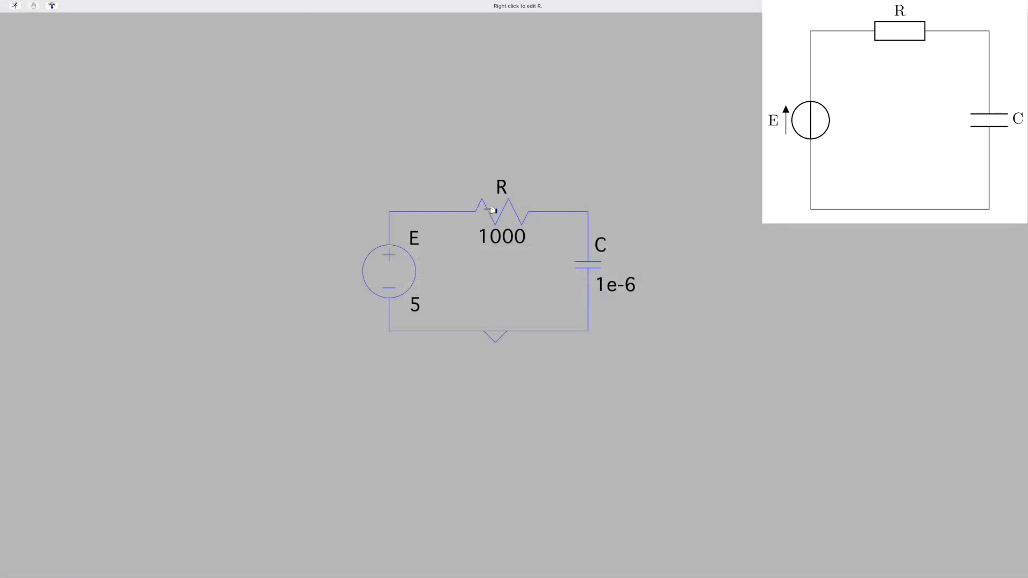
{"action": "right_click", "coordinate": [498, 212]}
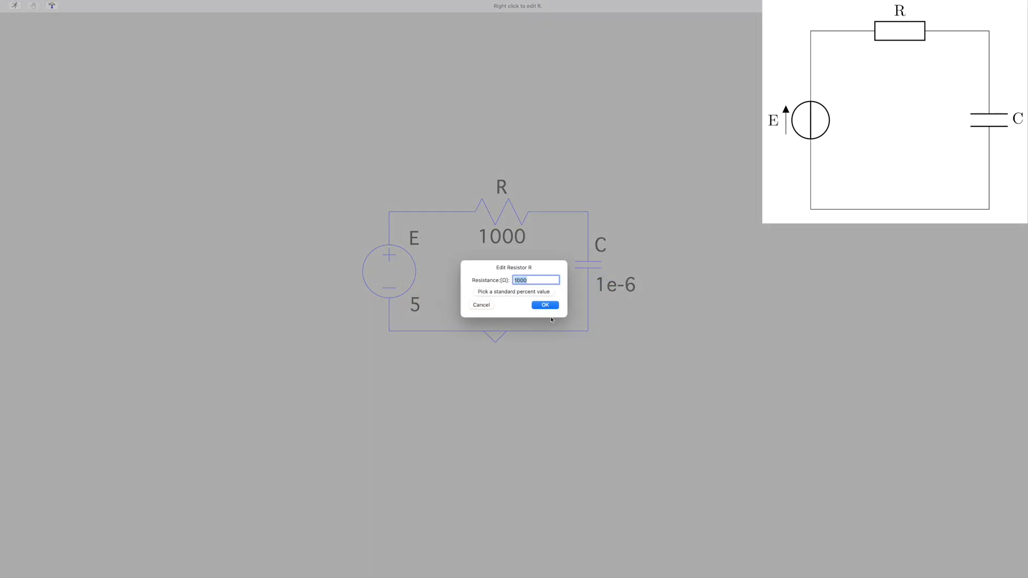
{"action": "left_click", "coordinate": [546, 305]}
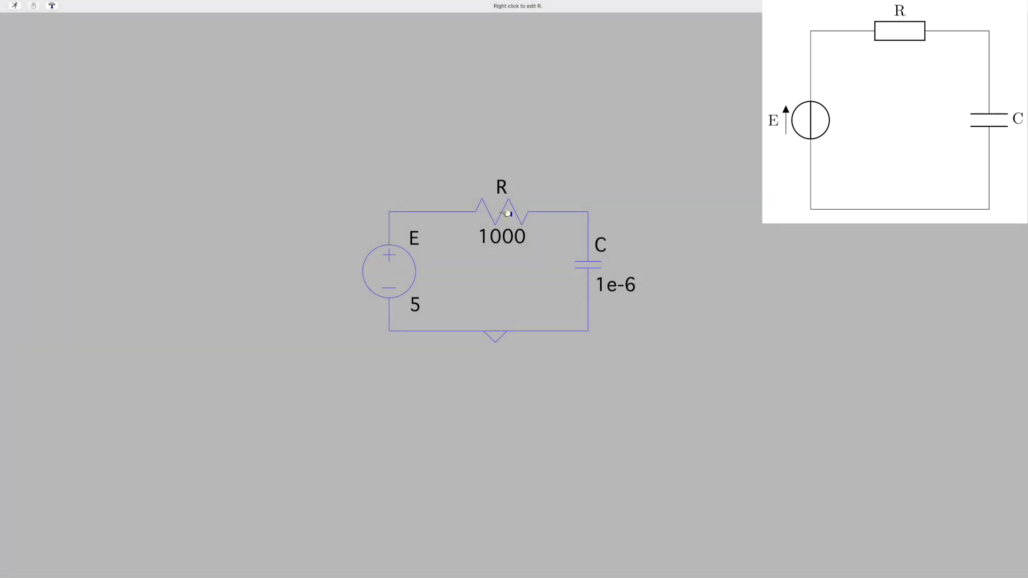
{"action": "key", "text": "space"}
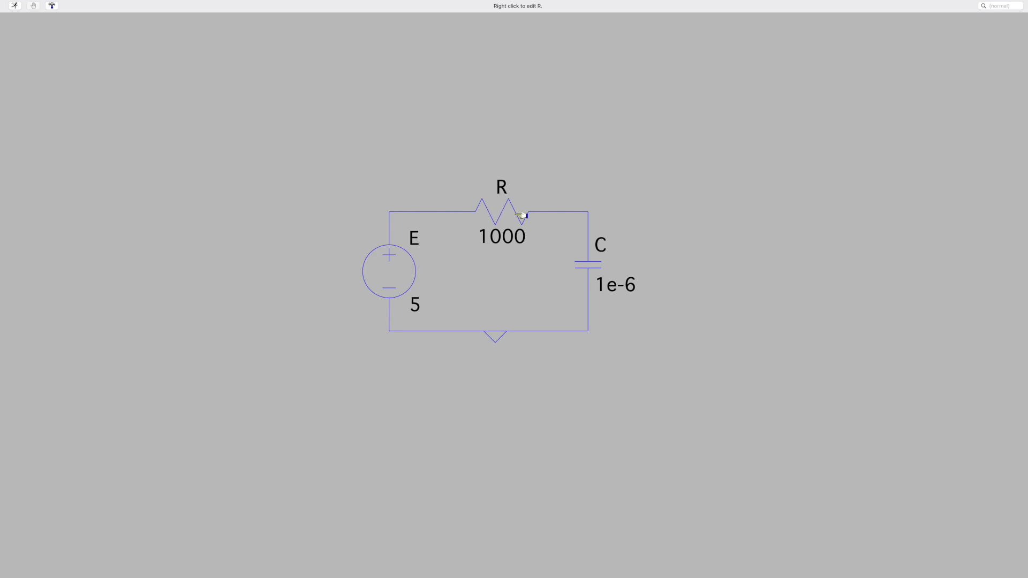
- Add the SPICE directive ".tran 0.03 startup" to the schematic, above and to the left of the circuit
{"action": "right_click", "coordinate": [467, 113]}
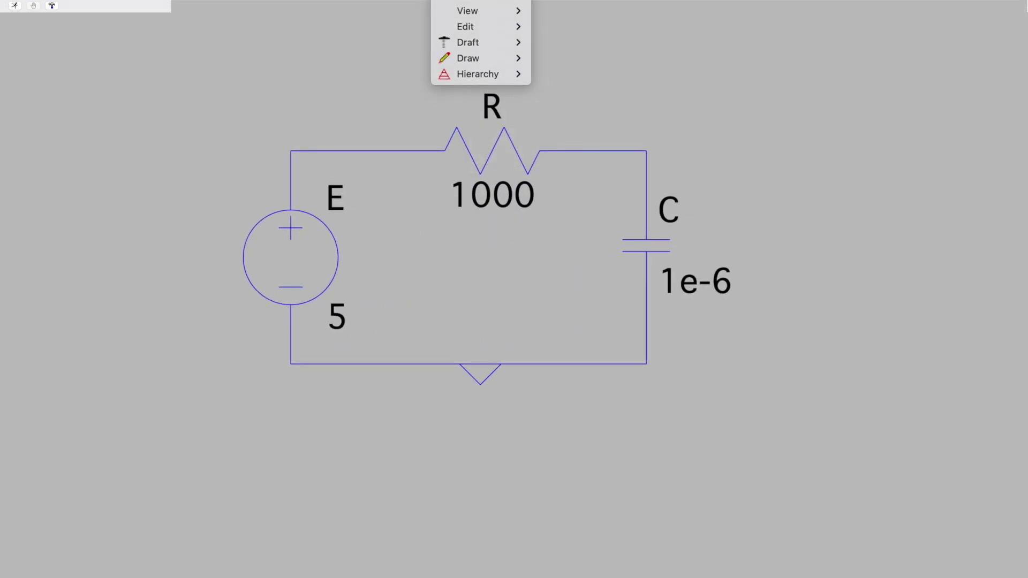
{"action": "mouse_move", "coordinate": [493, 42]}
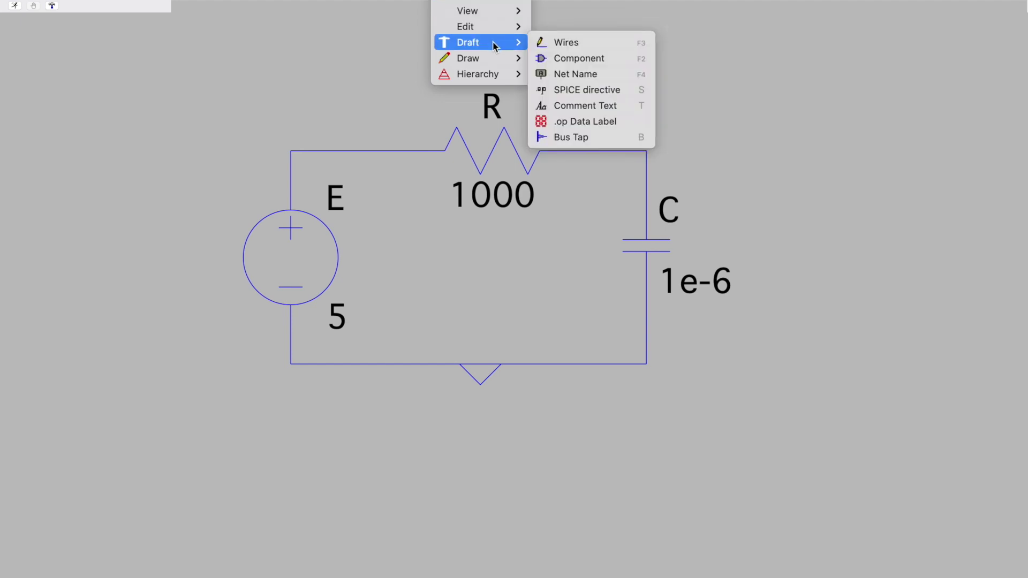
{"action": "left_click", "coordinate": [602, 89]}
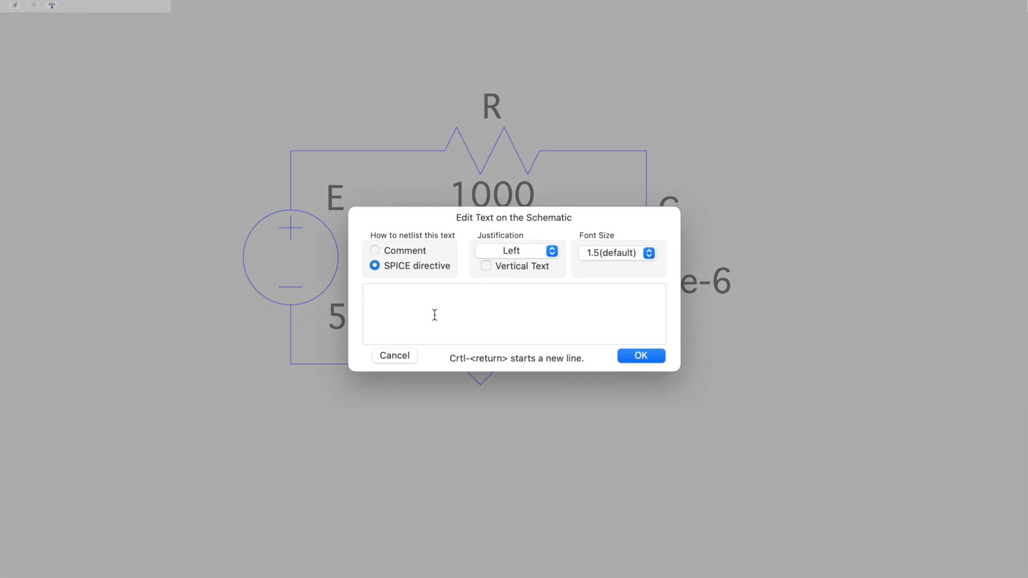
{"action": "type", "text": ".tran"}
{"action": "type", "text": "0.03"}
{"action": "type", "text": "startup"}
{"action": "left_click", "coordinate": [645, 356]}
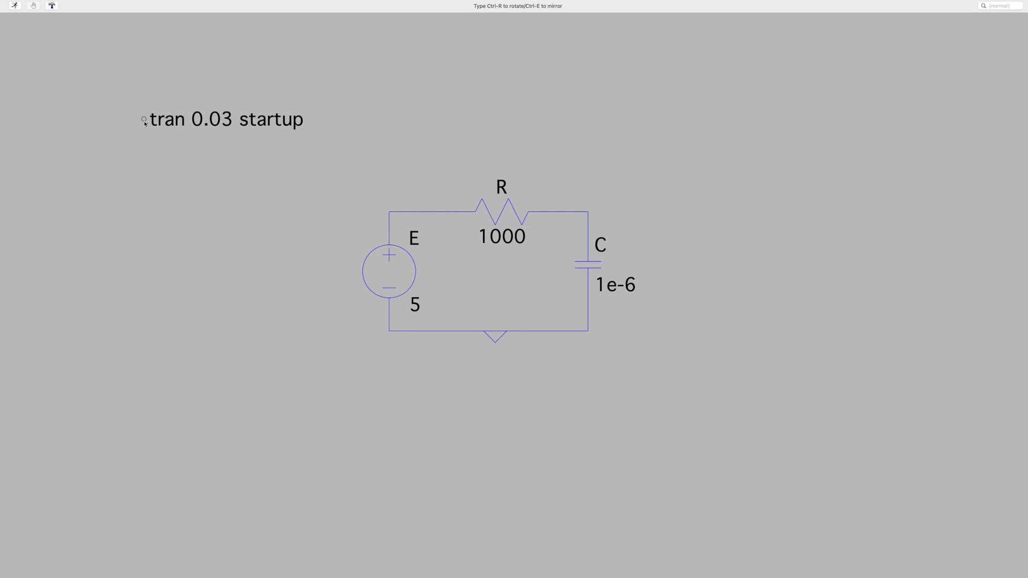
{"action": "left_click", "coordinate": [145, 122]}
- Run the transient simulation and plot the voltage across the capacitor, from the resistor-capacitor node to the grounded wire
{"action": "right_click", "coordinate": [341, 137]}
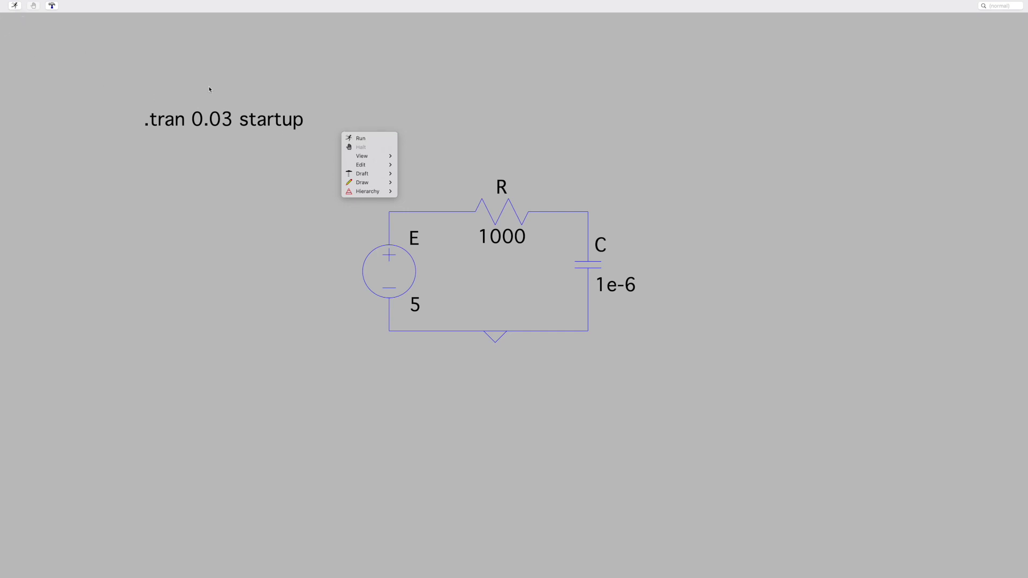
{"action": "left_click", "coordinate": [369, 139]}
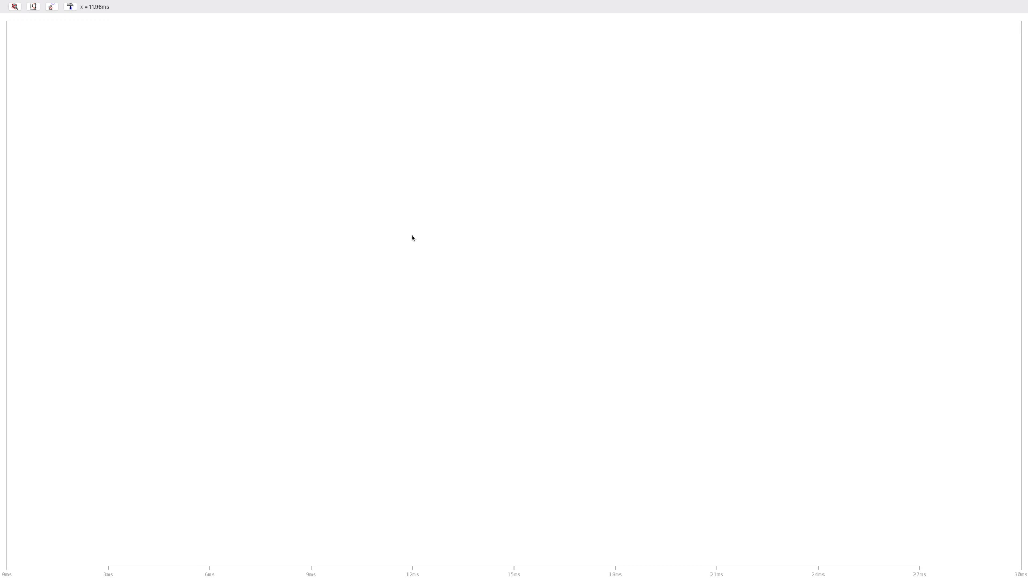
{"action": "key", "text": "ctrl+Left"}
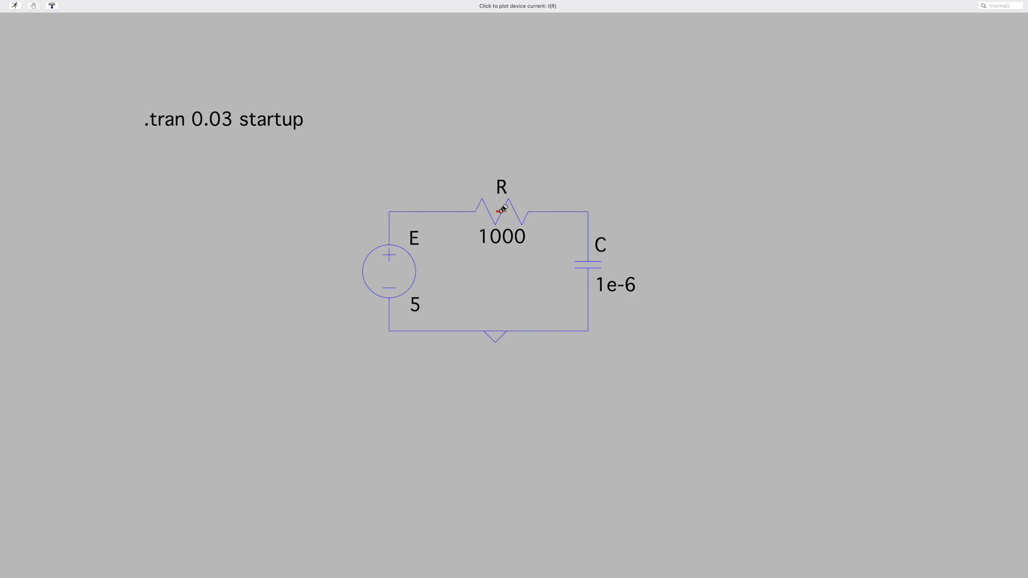
{"action": "left_click", "coordinate": [578, 210]}
{"action": "left_click_drag", "start_coordinate": [580, 329], "coordinate": [579, 332]}
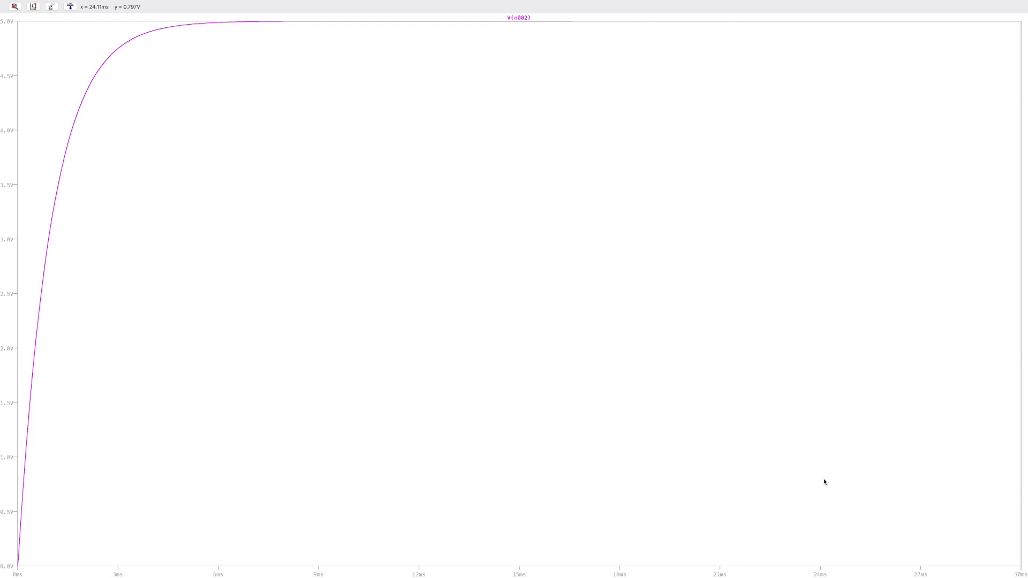
- Return to the schematic and add the current through the resistor to the plot
{"action": "key", "text": "ctrl+Left"}
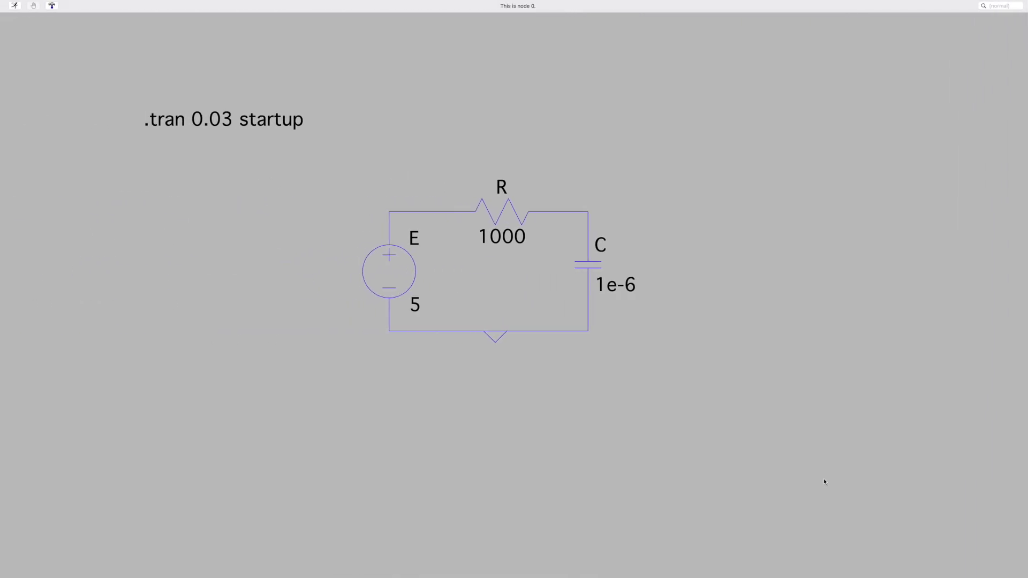
{"action": "left_click", "coordinate": [502, 212]}
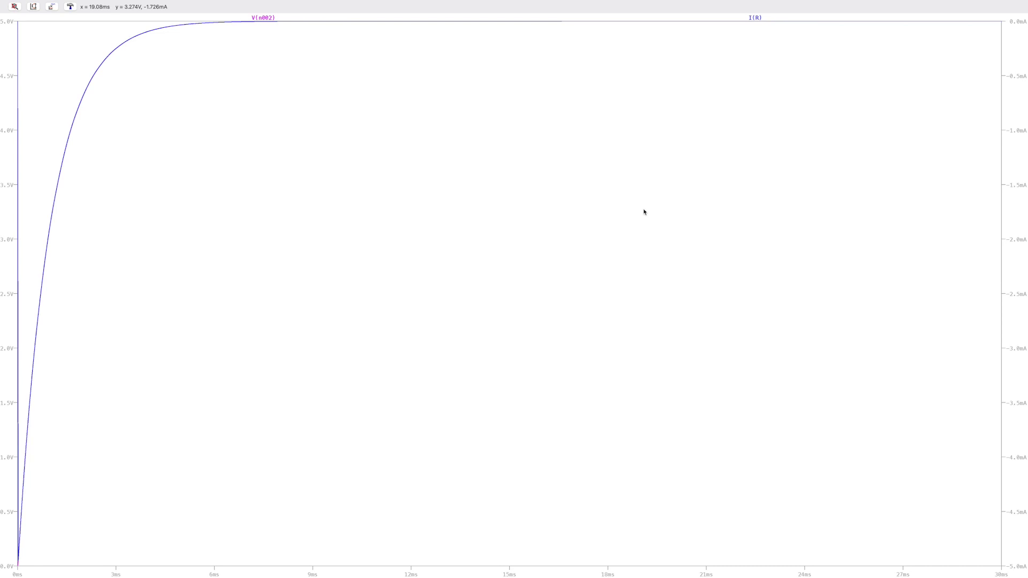
{"action": "mouse_move", "coordinate": [735, 6]}
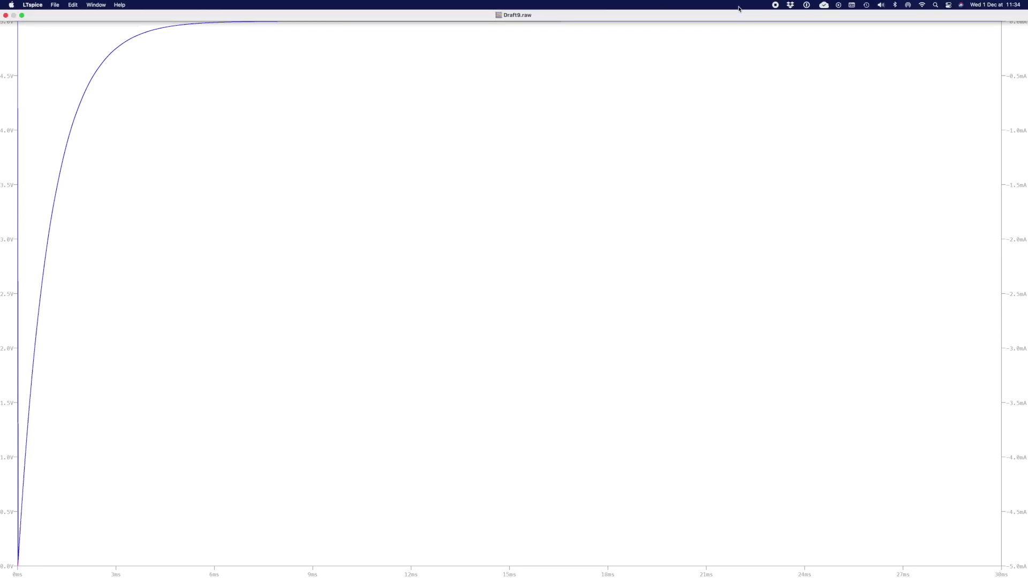